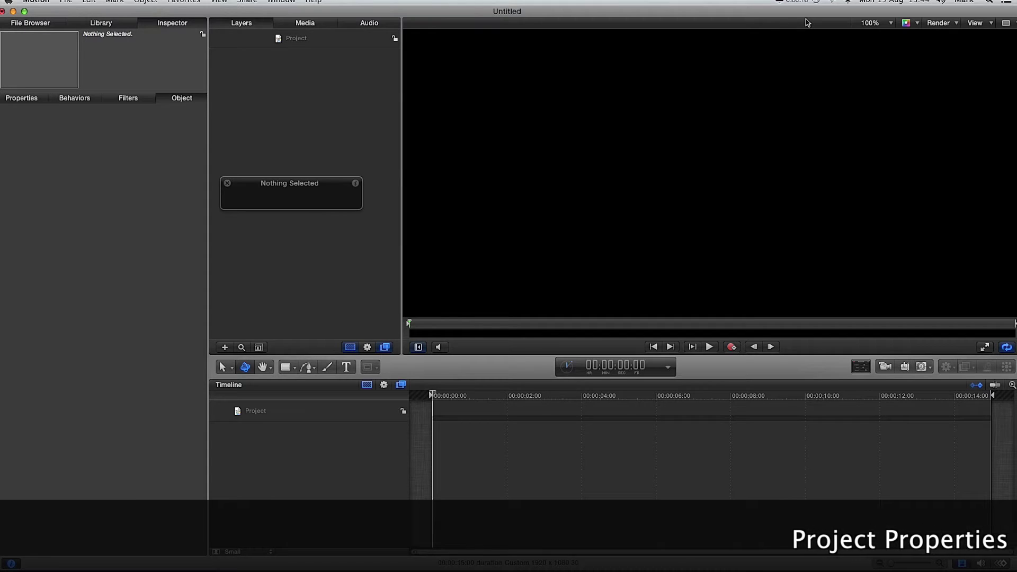
# - Draw a large rectangle covering most of the canvas, leaving a margin on every side
pyautogui.click(890, 23)
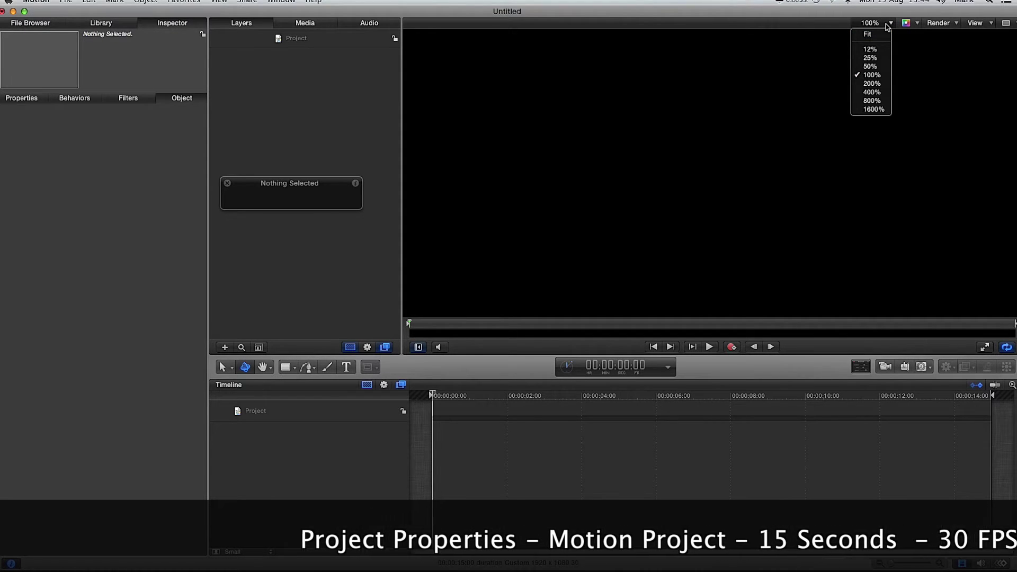
pyautogui.click(869, 34)
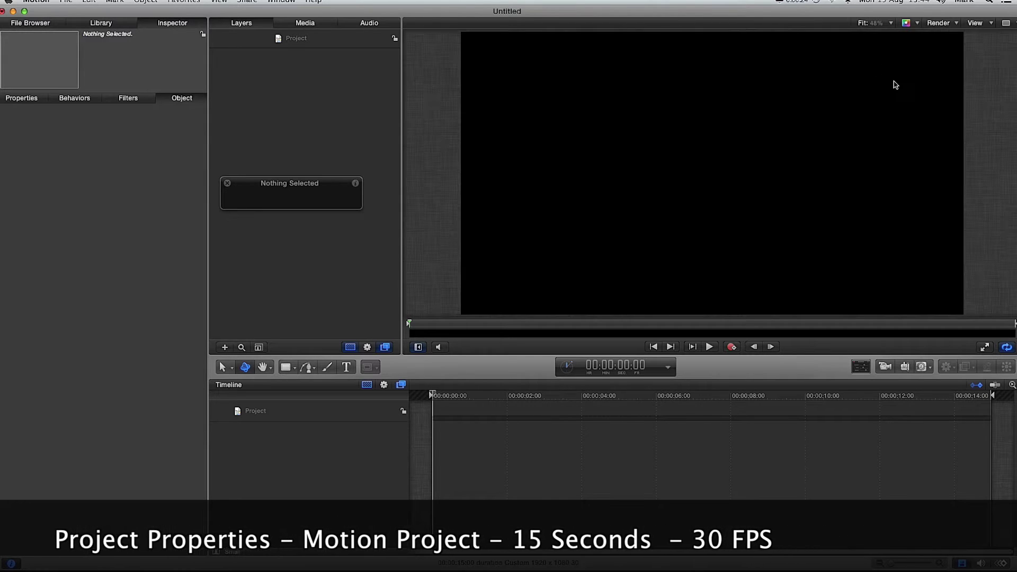
pyautogui.click(227, 183)
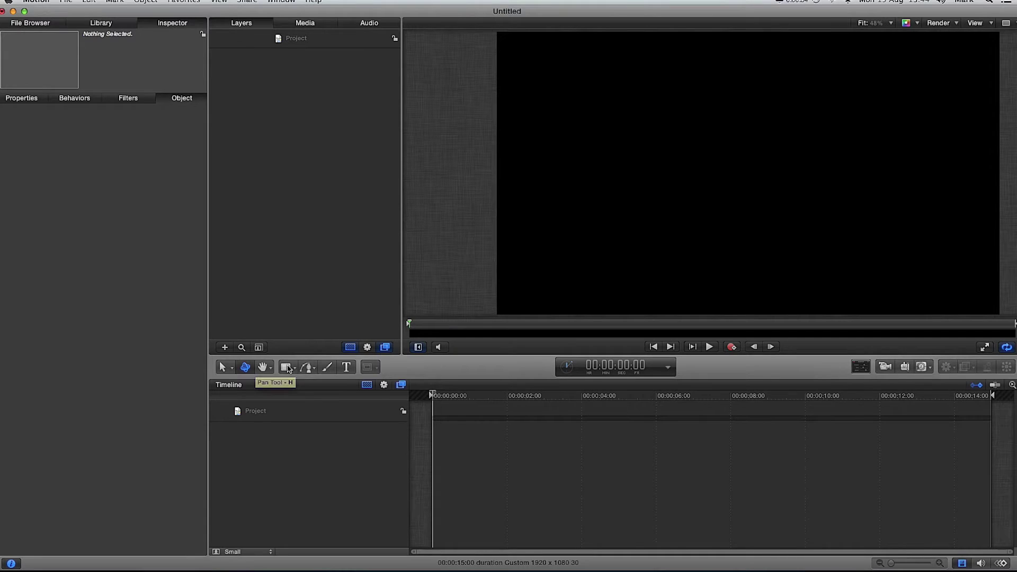
pyautogui.click(286, 366)
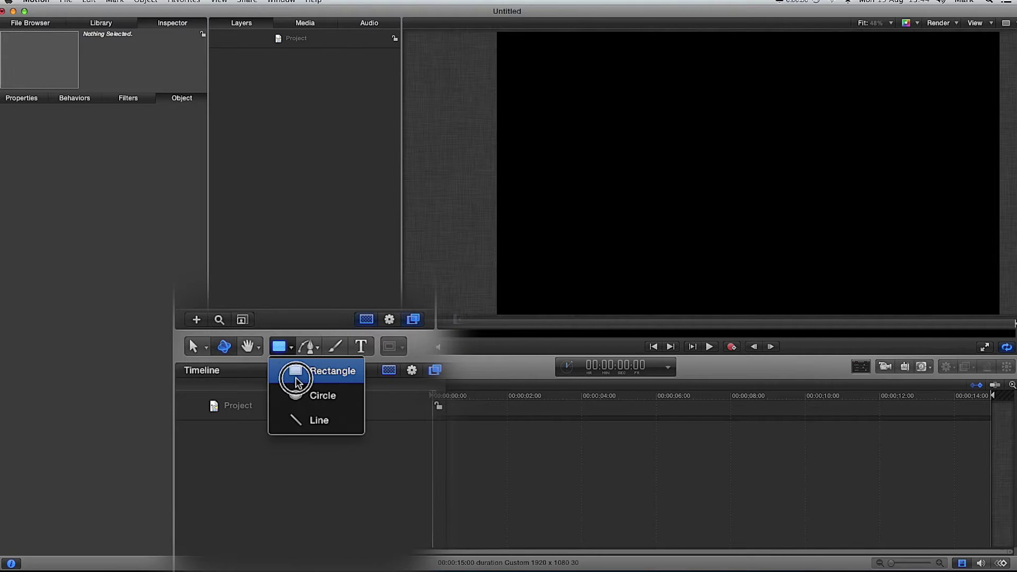
pyautogui.click(295, 381)
pyautogui.moveTo(539, 88); pyautogui.dragTo(955, 298)
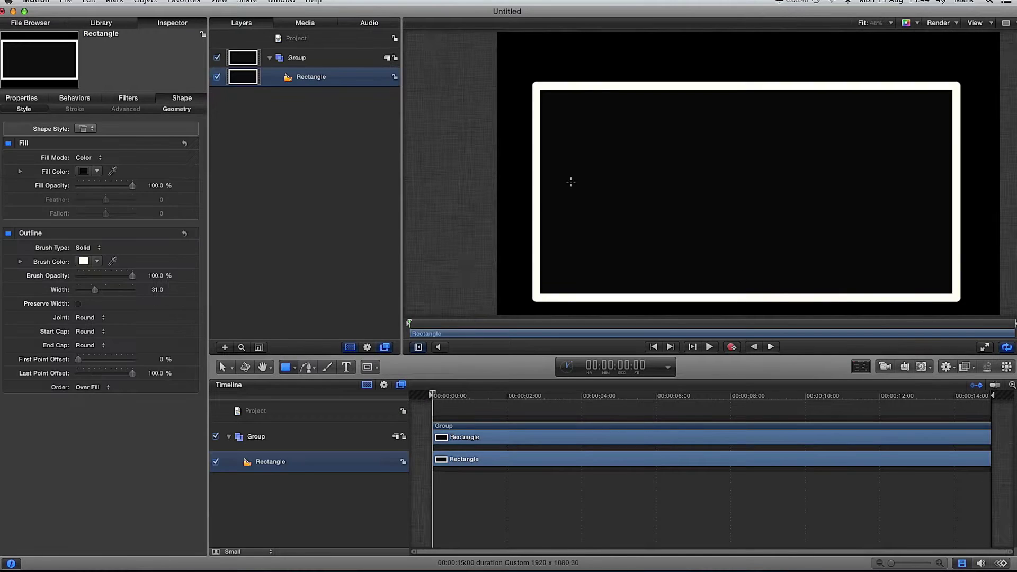
# - Turn off the rectangle's outline and change its fill to a pale cream colour
pyautogui.click(859, 367)
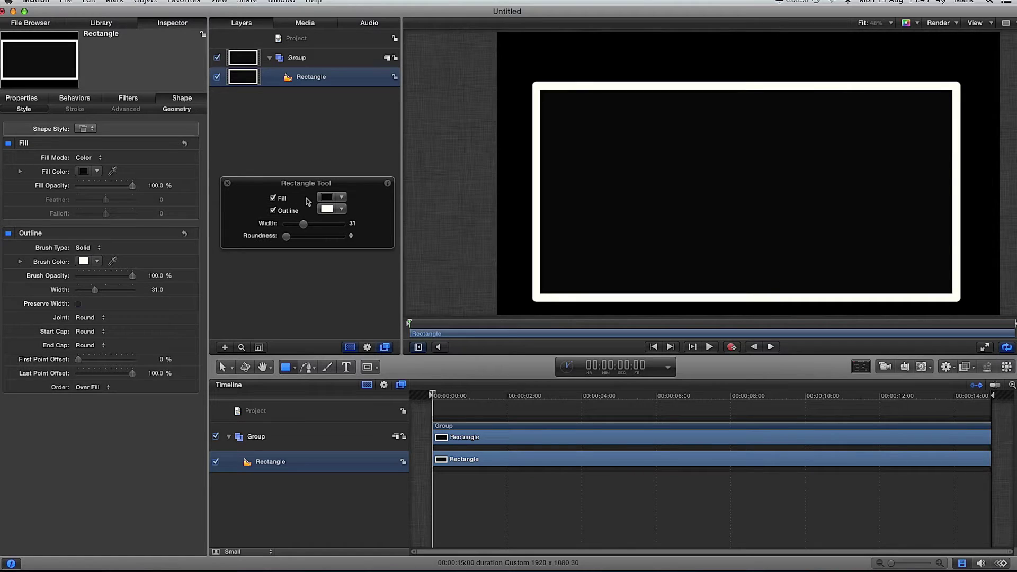
pyautogui.click(24, 23)
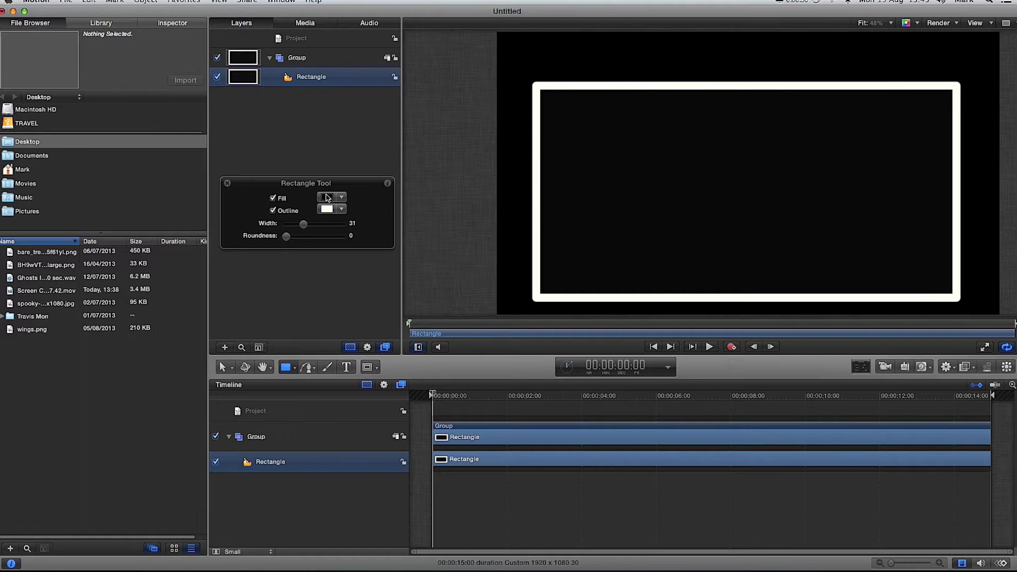
pyautogui.click(328, 73)
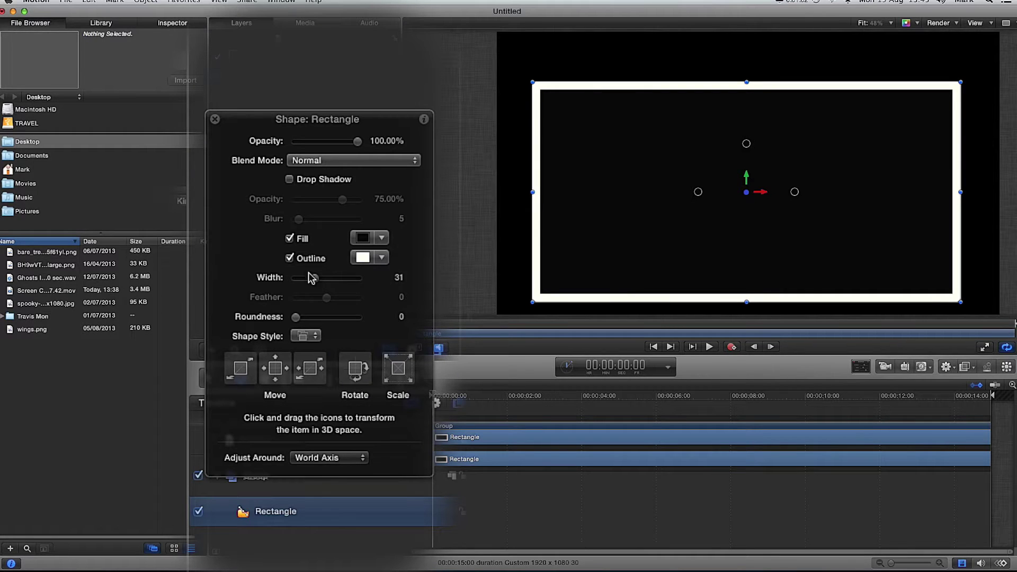
pyautogui.click(289, 258)
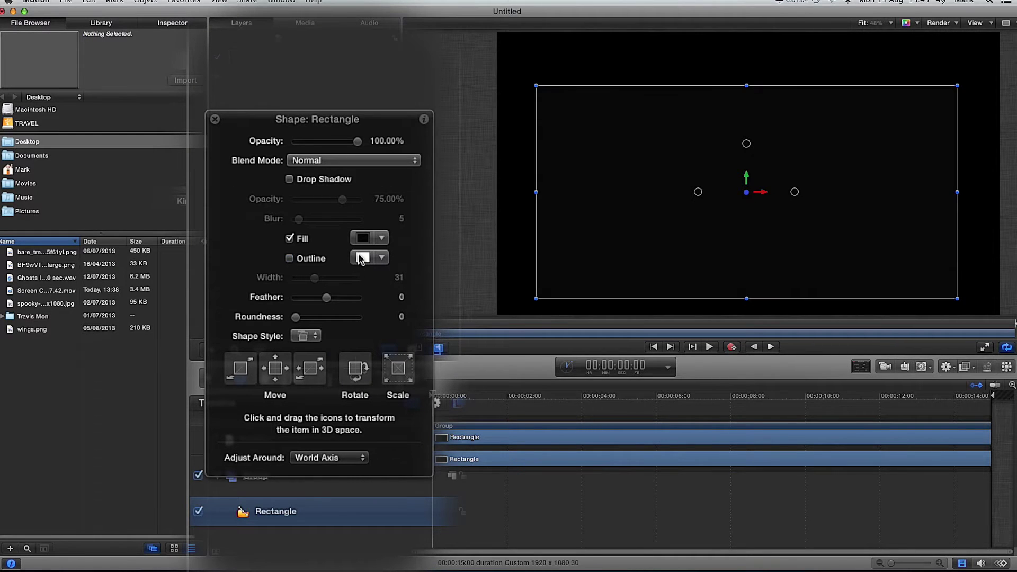
pyautogui.click(382, 238)
pyautogui.click(366, 276)
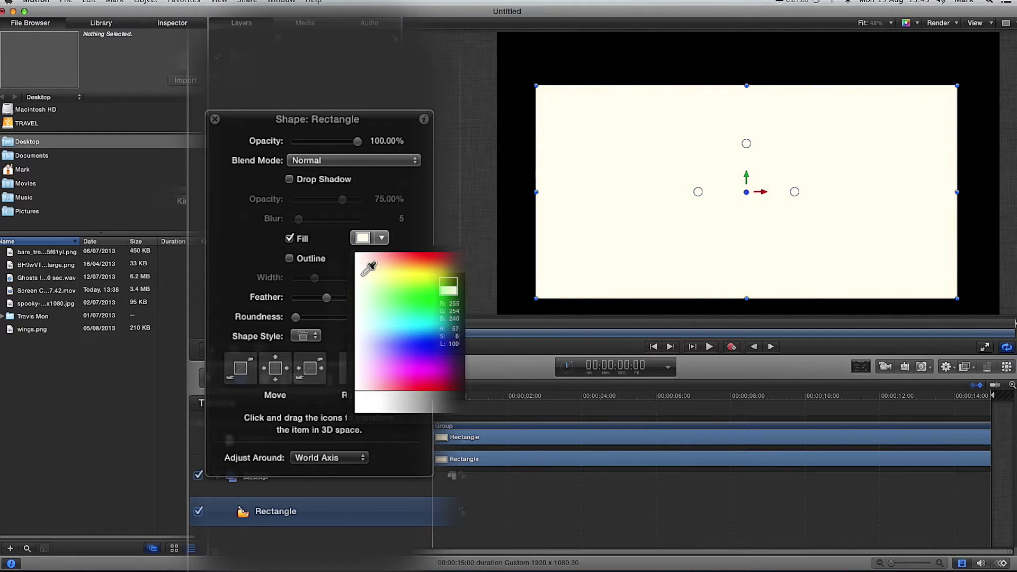
pyautogui.moveTo(365, 283); pyautogui.dragTo(366, 282)
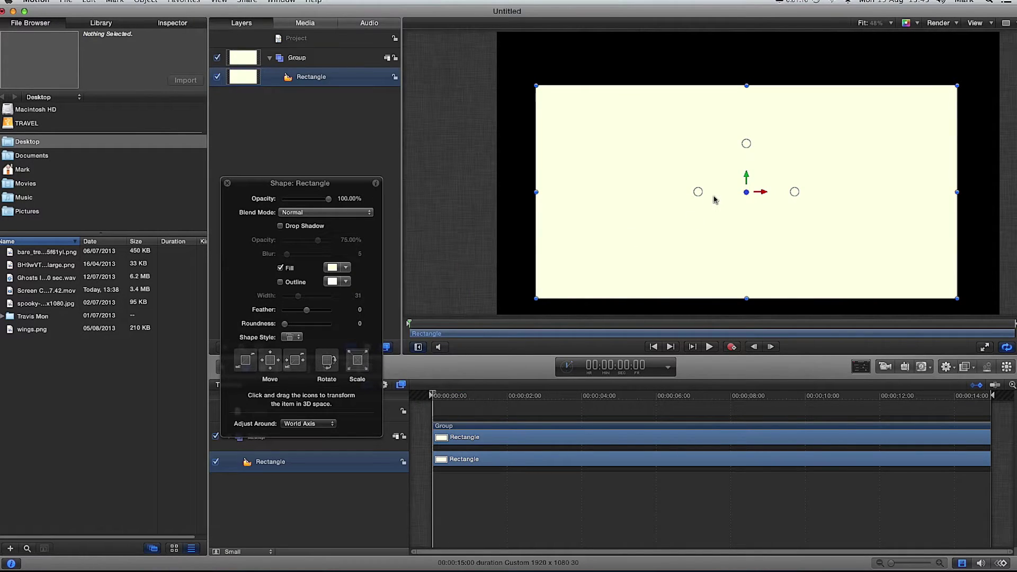
# - Add a camera, switching the 2D group to 3D, and tilt the rectangle back so it lies like a floor
pyautogui.click(887, 367)
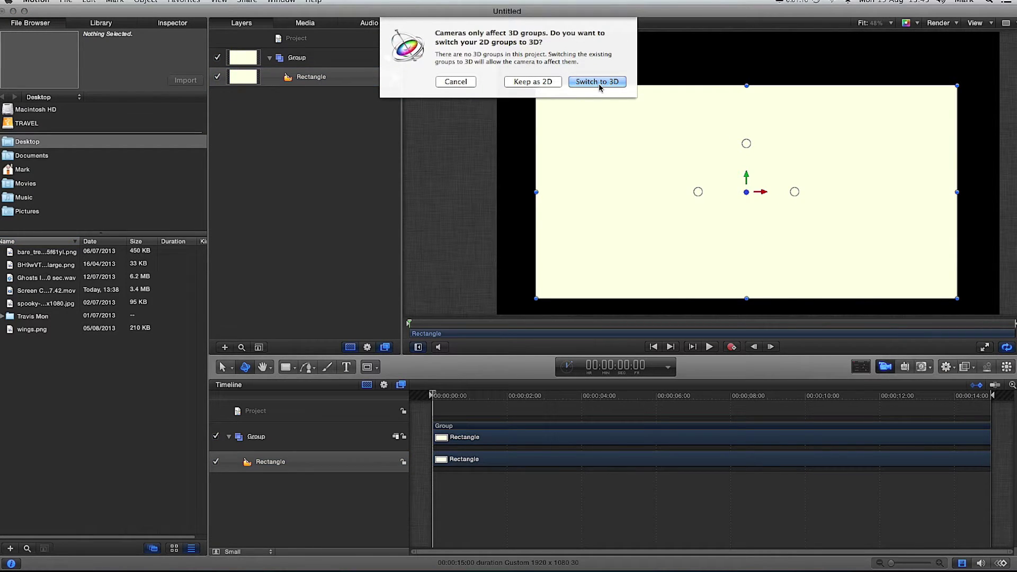
pyautogui.click(597, 81)
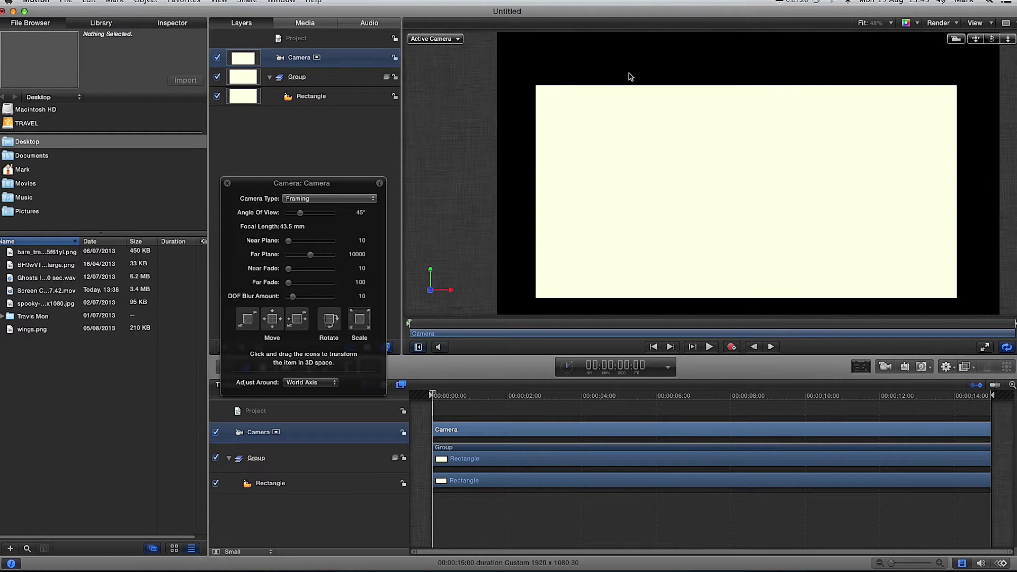
pyautogui.click(350, 97)
pyautogui.moveTo(748, 151); pyautogui.dragTo(746, 134)
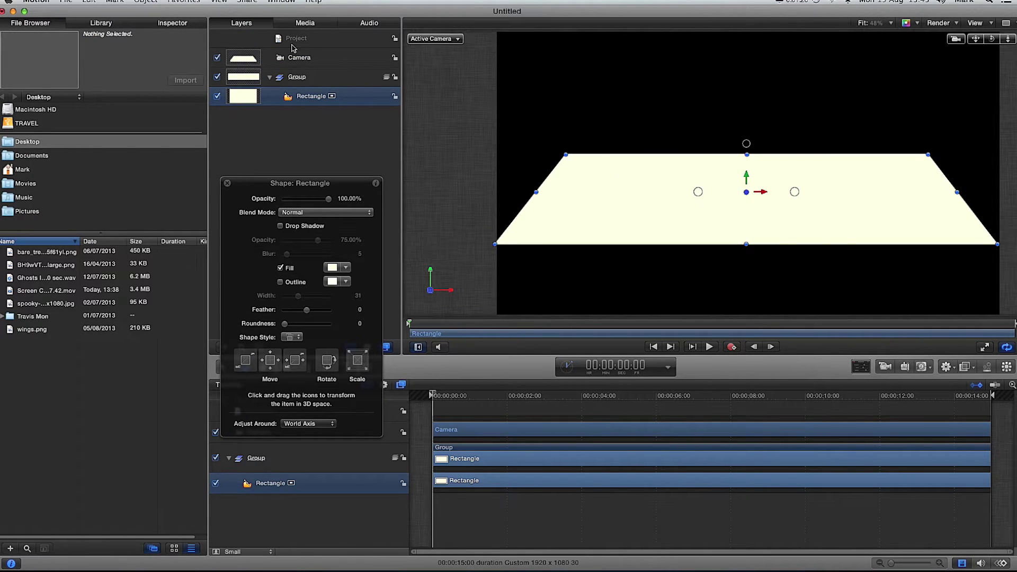
# - Orbit the camera to look down on the rectangle, and reposition and stretch the rectangle into a floor filling the frame's lower part
pyautogui.click(294, 61)
pyautogui.moveTo(991, 38); pyautogui.dragTo(975, 51)
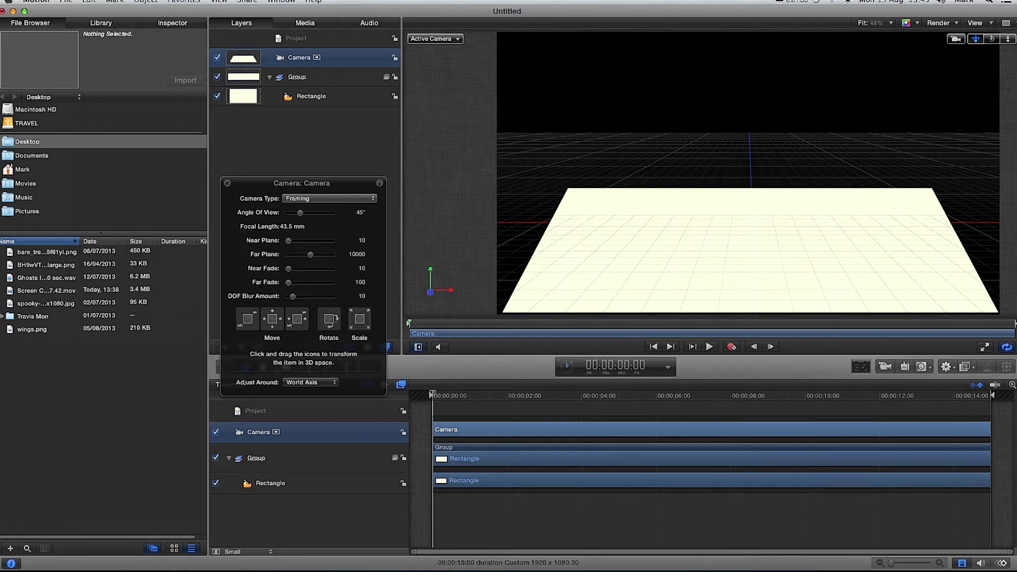
pyautogui.click(314, 102)
pyautogui.moveTo(750, 227); pyautogui.dragTo(750, 188)
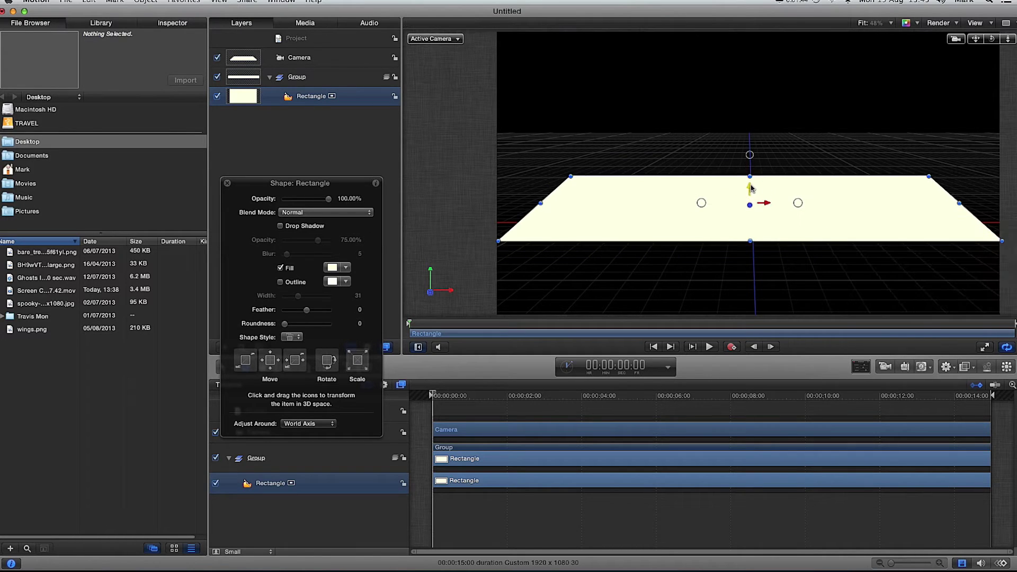
pyautogui.moveTo(750, 241); pyautogui.dragTo(764, 321)
pyautogui.moveTo(749, 214)
pyautogui.mouseDown()
pyautogui.moveTo(750, 175)
pyautogui.moveTo(755, 201)
pyautogui.mouseUp()
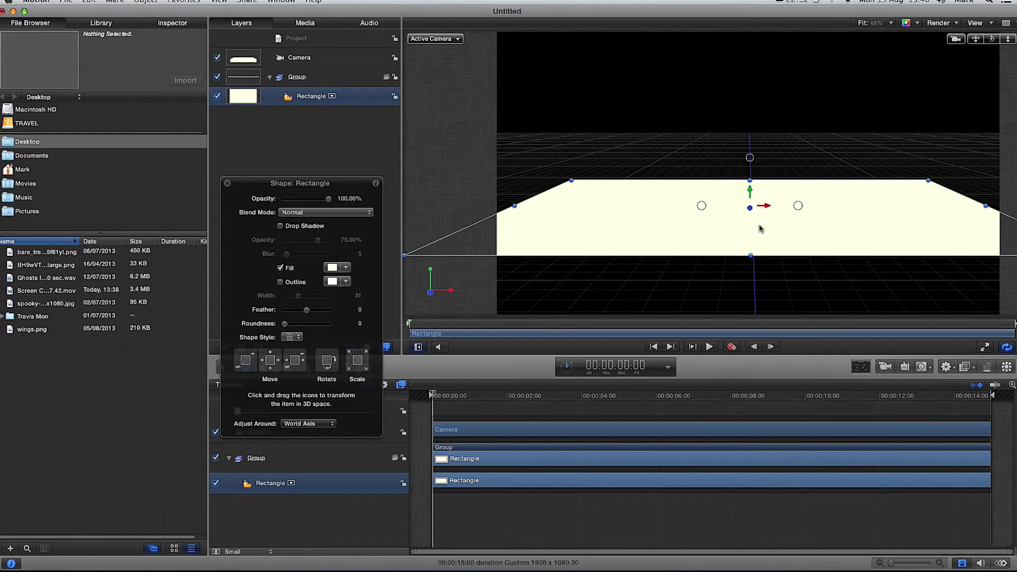
pyautogui.moveTo(750, 257); pyautogui.dragTo(753, 331)
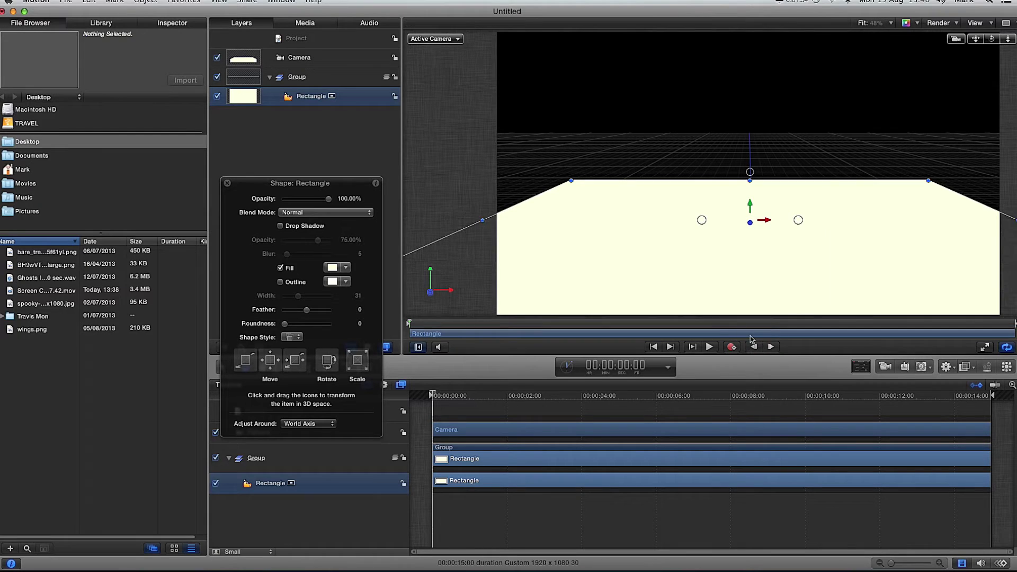
pyautogui.moveTo(571, 180); pyautogui.dragTo(563, 133)
pyautogui.moveTo(875, 154); pyautogui.dragTo(1012, 152)
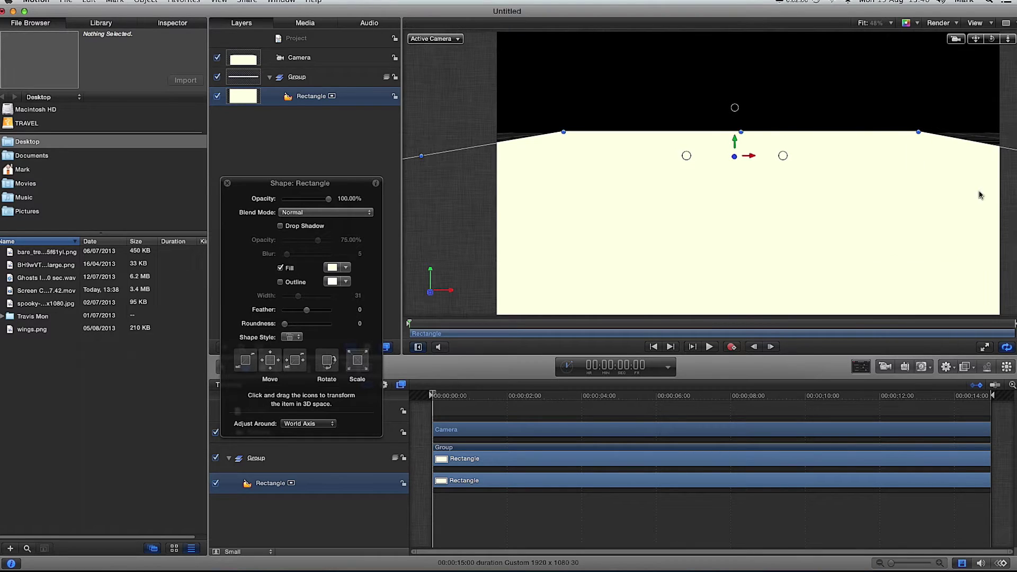
pyautogui.click(645, 84)
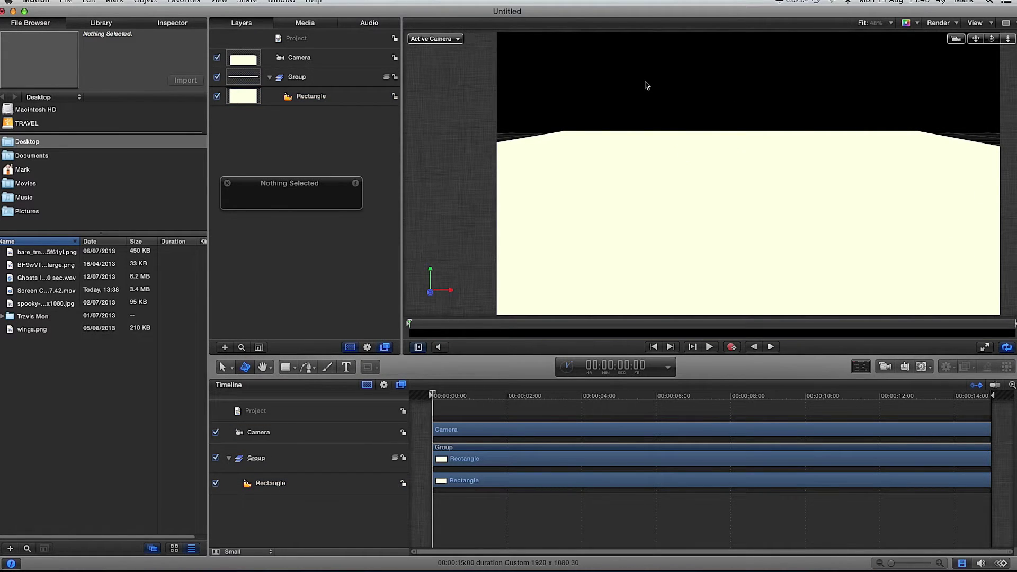
# - Create a wide text box over the cream floor and enter the text LIGHTS
pyautogui.click(346, 366)
pyautogui.moveTo(519, 153); pyautogui.dragTo(943, 273)
pyautogui.click(725, 214)
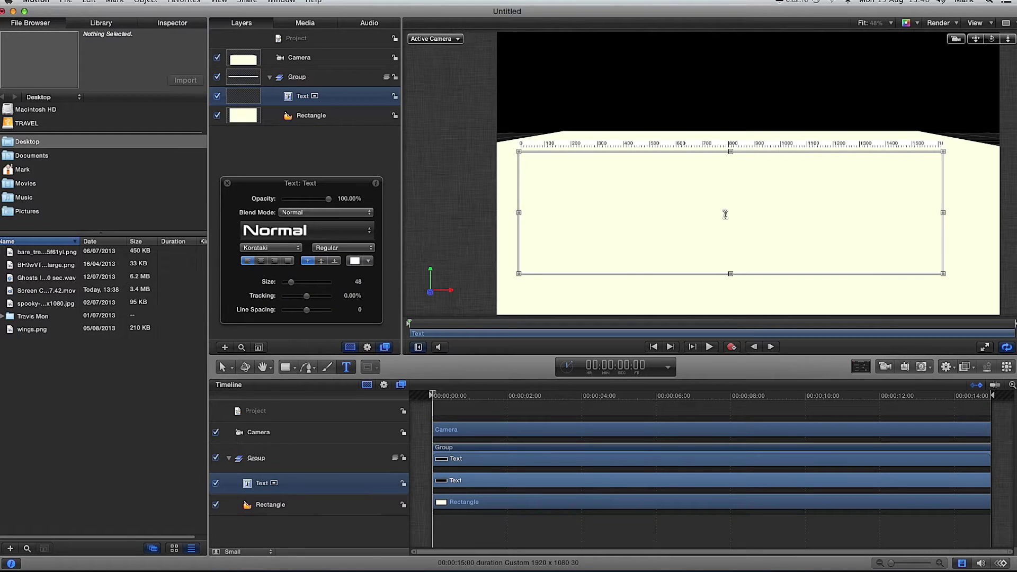
pyautogui.write('LIGH')
# - Colour the LIGHTS text dark grey and set its size to 241
pyautogui.doubleClick(516, 157)
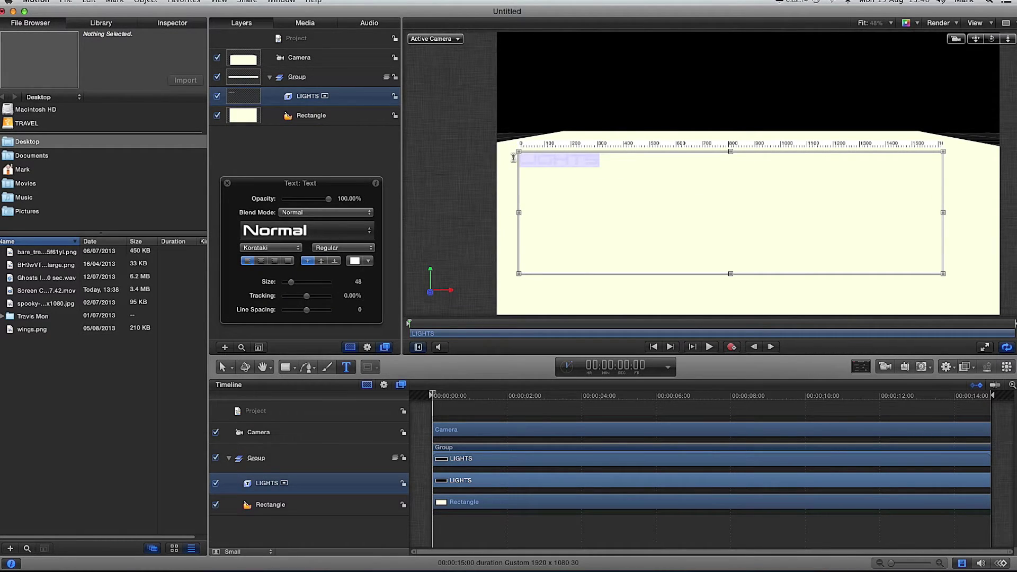
pyautogui.click(369, 260)
pyautogui.click(441, 311)
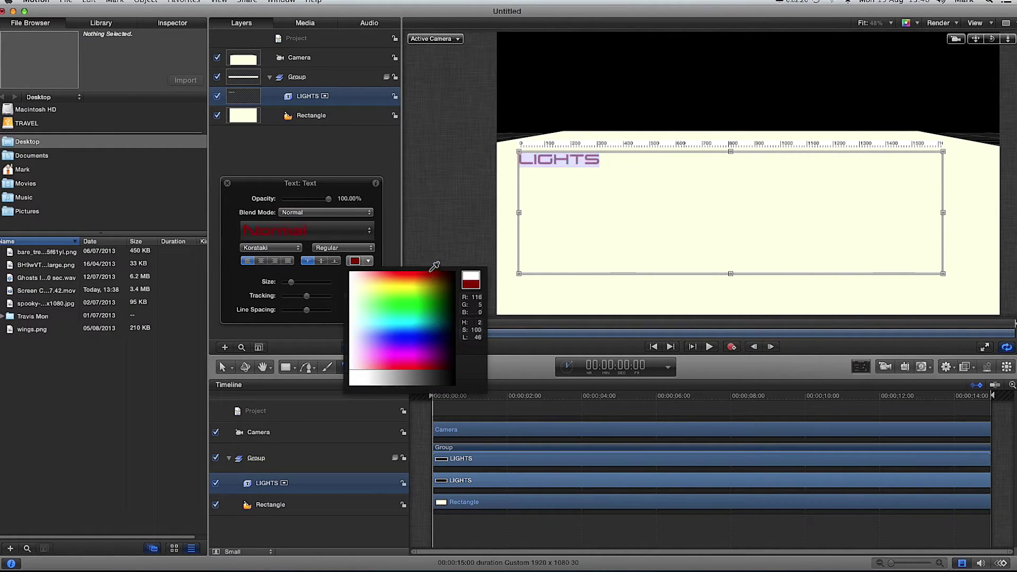
pyautogui.click(435, 370)
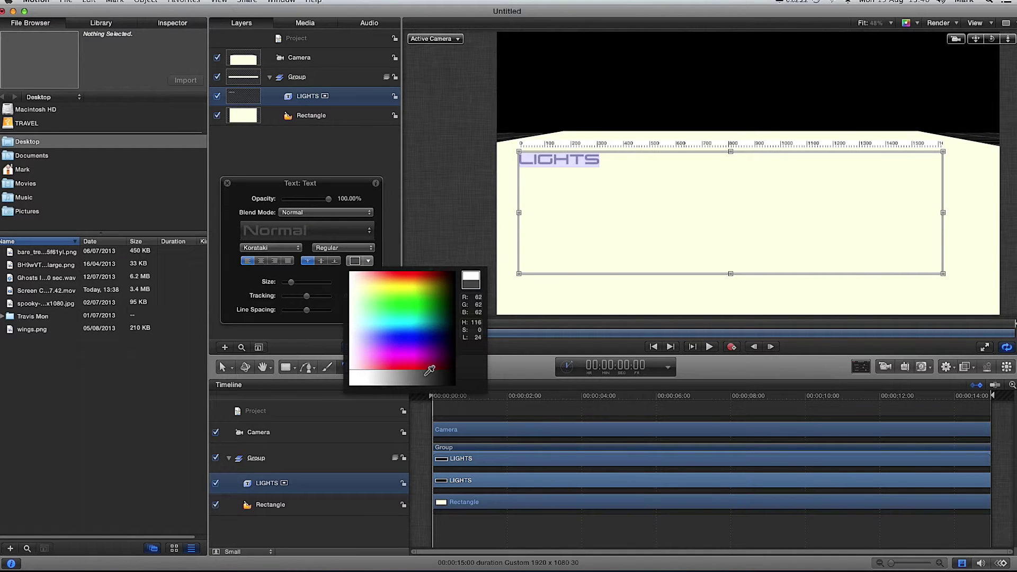
pyautogui.click(438, 372)
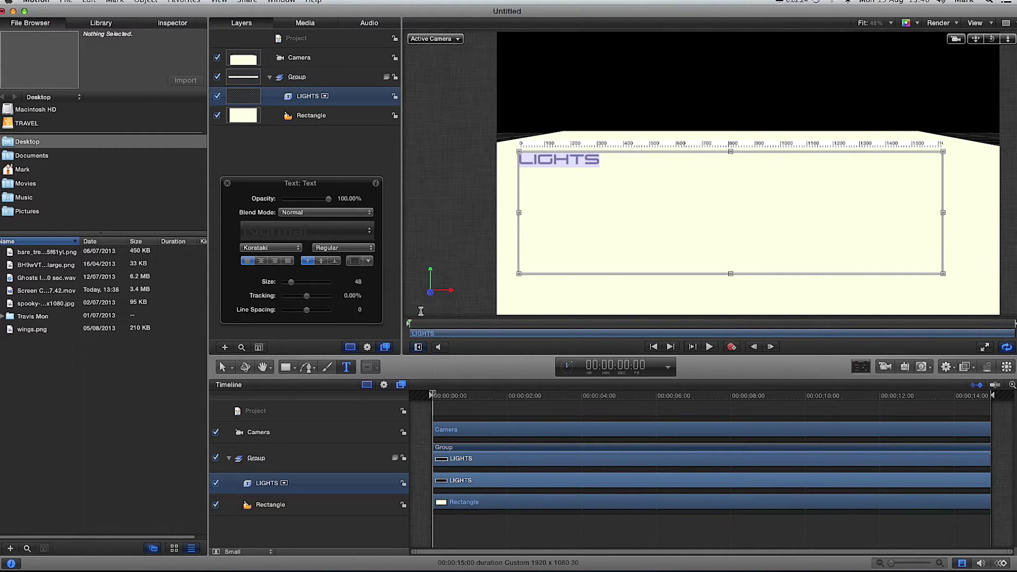
pyautogui.moveTo(291, 285); pyautogui.dragTo(321, 286)
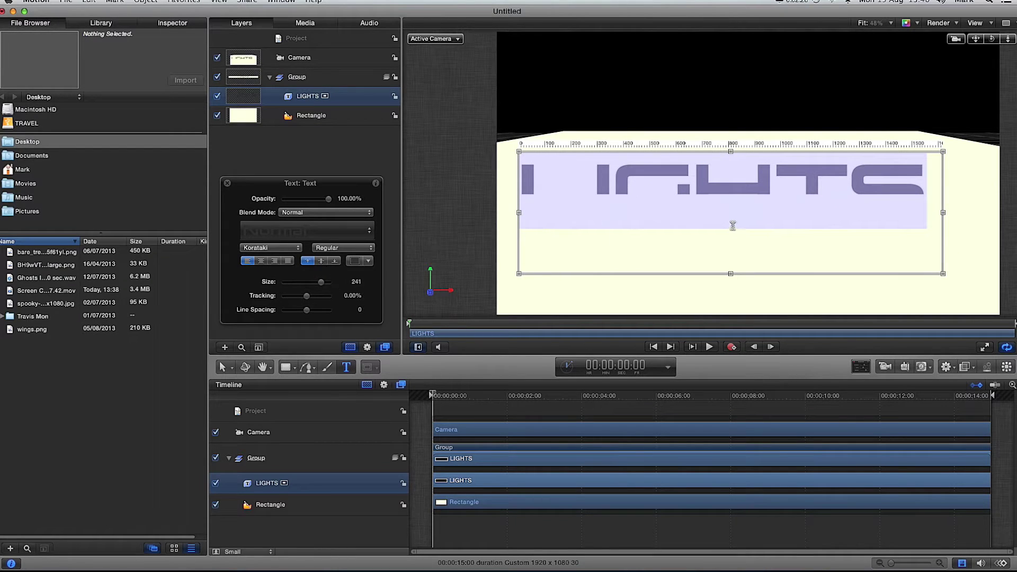
# - Reposition the LIGHTS text in 3D so the whole word clears the floor and sits centred in the frame
pyautogui.click(312, 80)
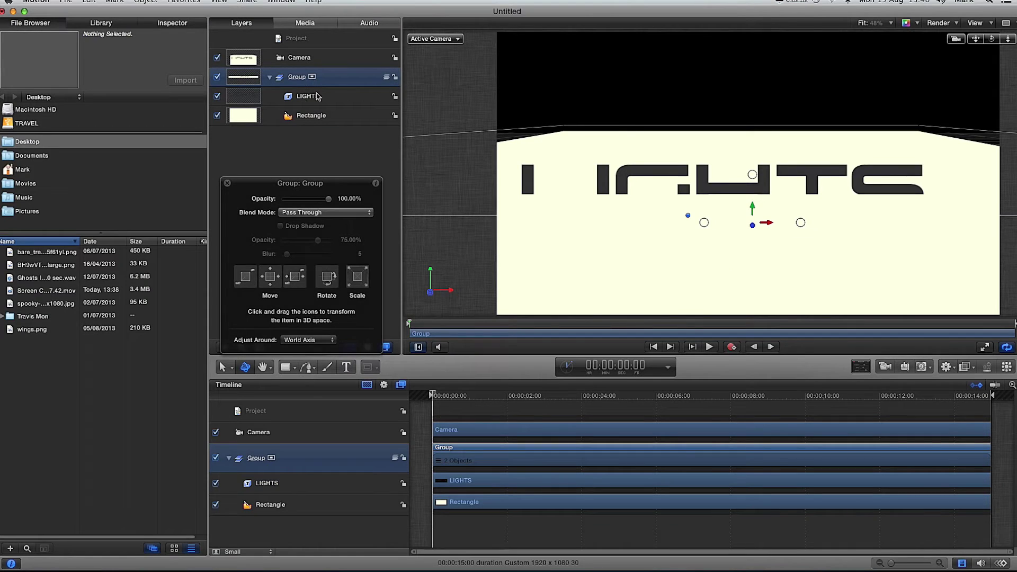
pyautogui.click(312, 95)
pyautogui.moveTo(729, 196); pyautogui.dragTo(815, 206)
pyautogui.moveTo(758, 189)
pyautogui.mouseDown()
pyautogui.moveTo(758, 248)
pyautogui.moveTo(758, 195)
pyautogui.mouseUp()
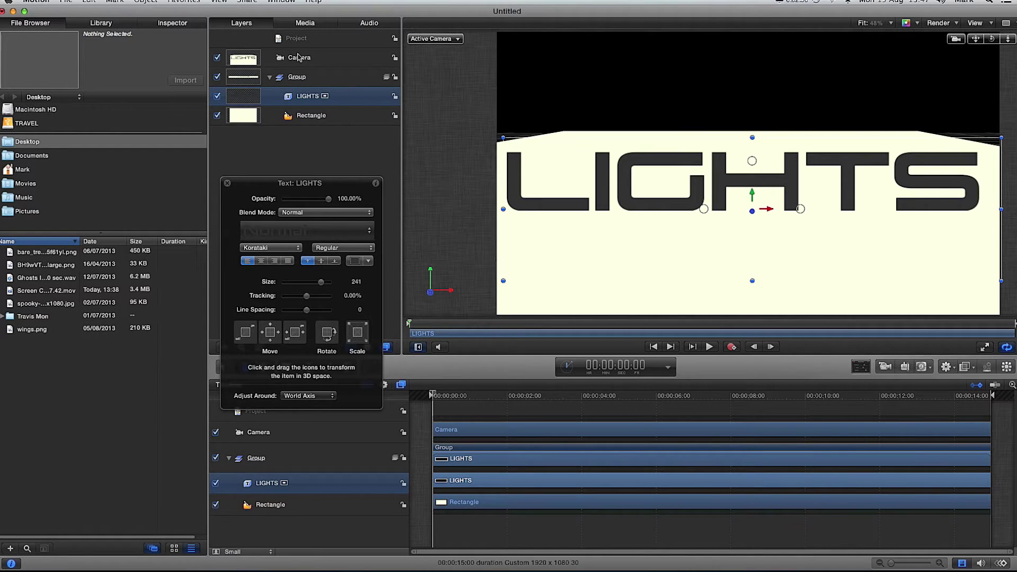
# - Create a new group named Light above the Camera in the layer list
pyautogui.click(227, 184)
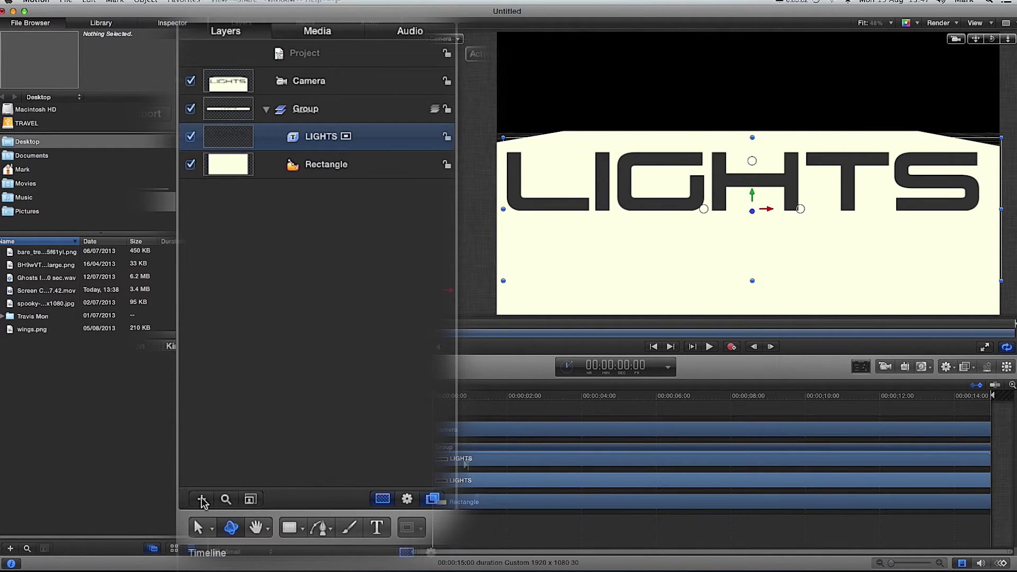
pyautogui.click(201, 499)
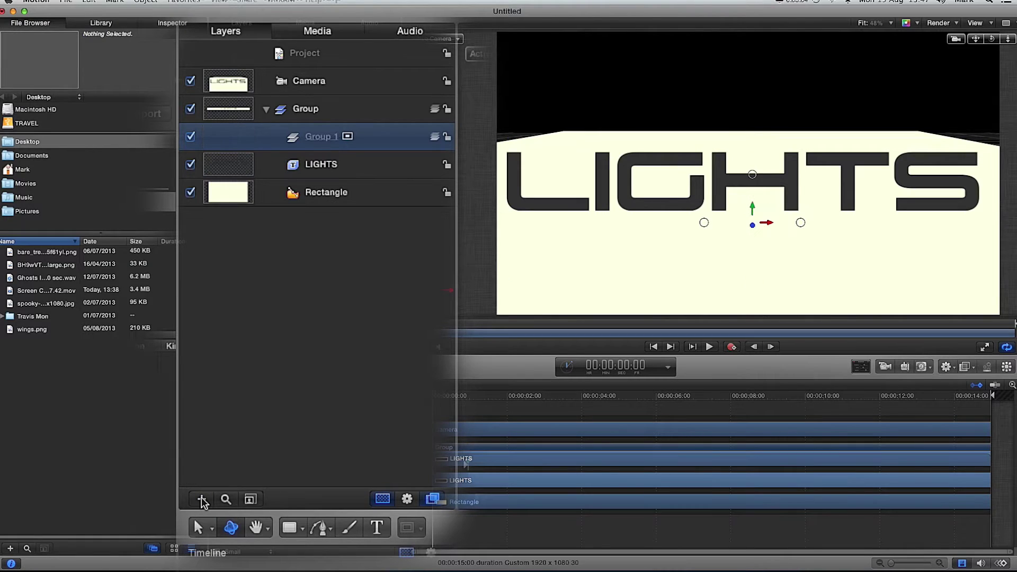
pyautogui.click(325, 142)
pyautogui.moveTo(325, 146); pyautogui.dragTo(330, 79)
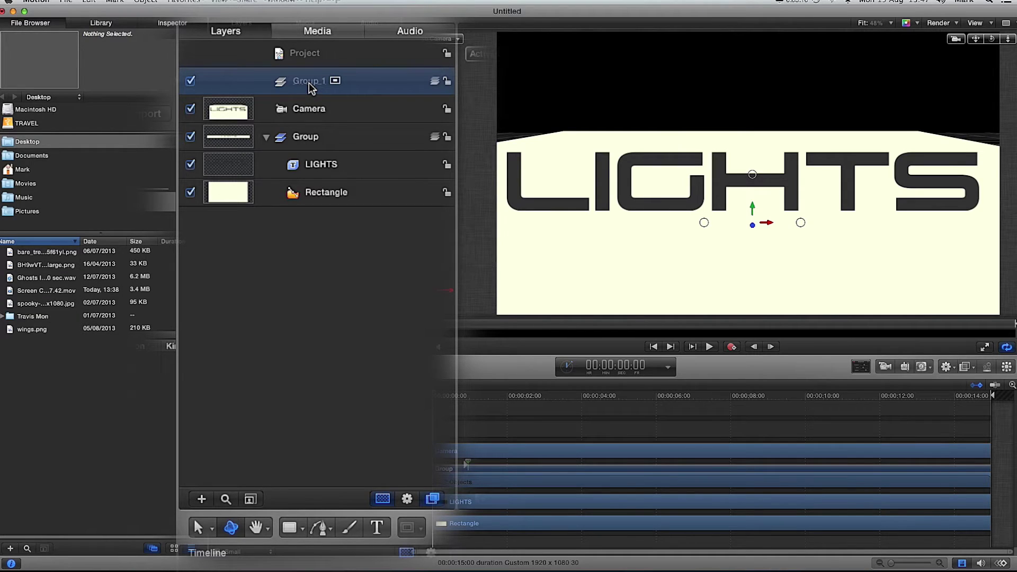
pyautogui.doubleClick(308, 82)
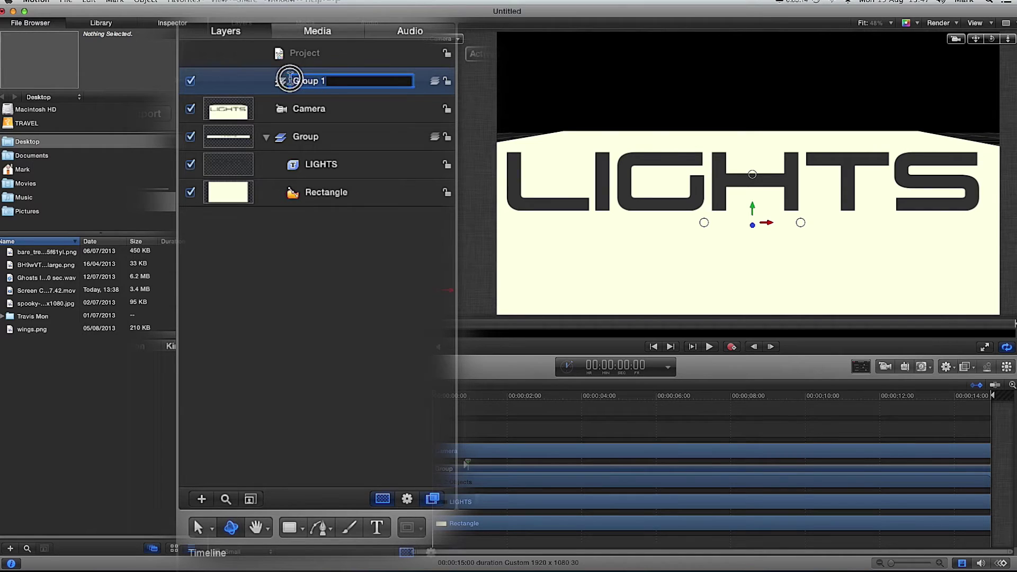
pyautogui.write('Light')
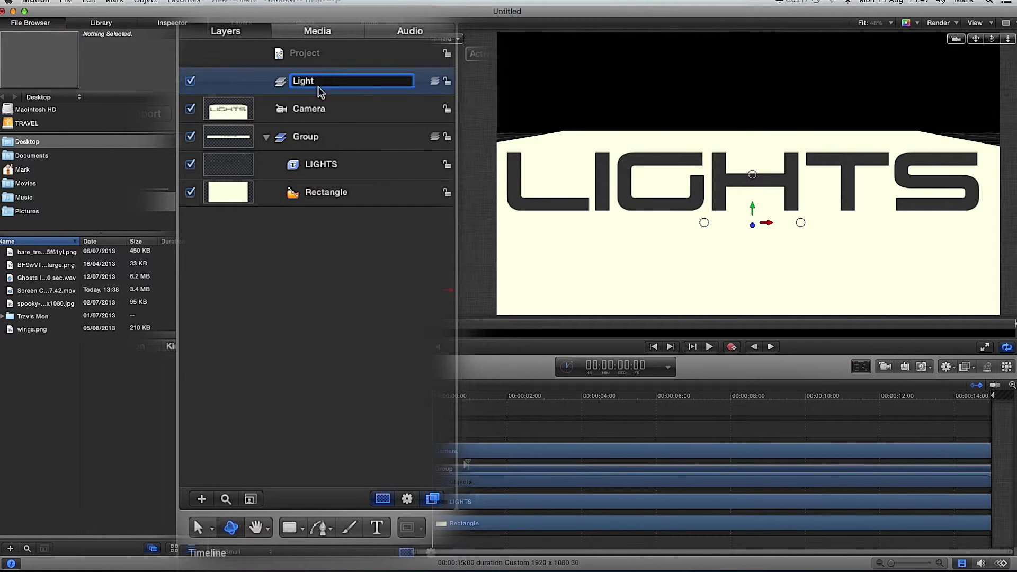
pyautogui.press('Return')
# - Add a light to the project
pyautogui.click(303, 81)
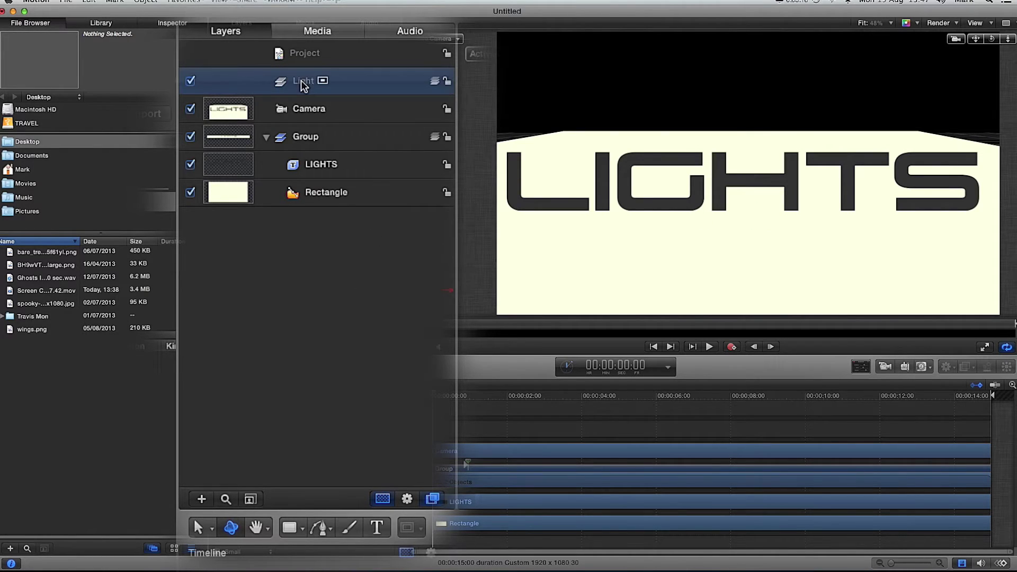
pyautogui.click(905, 367)
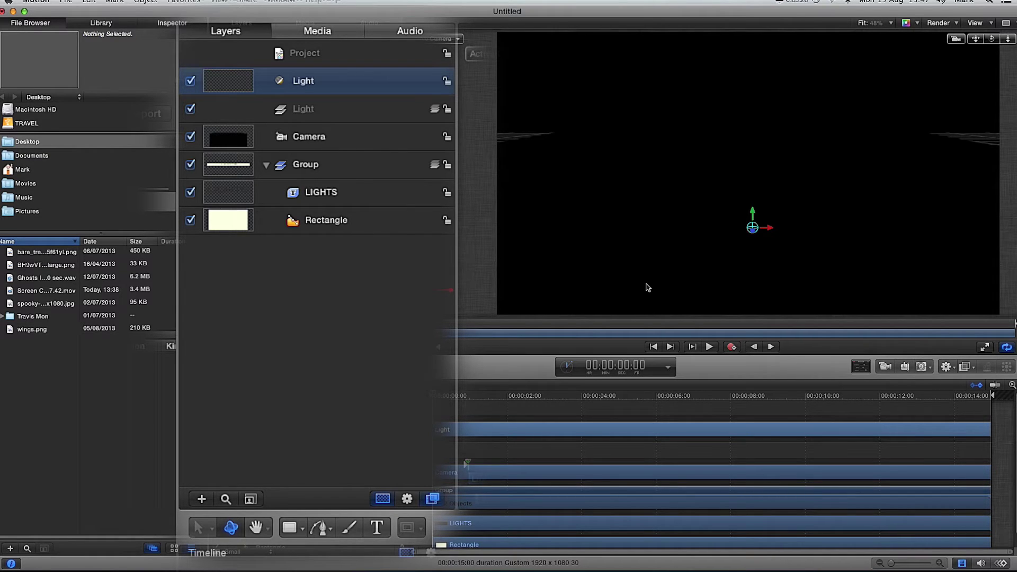
# - Move the light into the Light group, select it there and show its floating HUD controls
pyautogui.moveTo(302, 81); pyautogui.dragTo(307, 108)
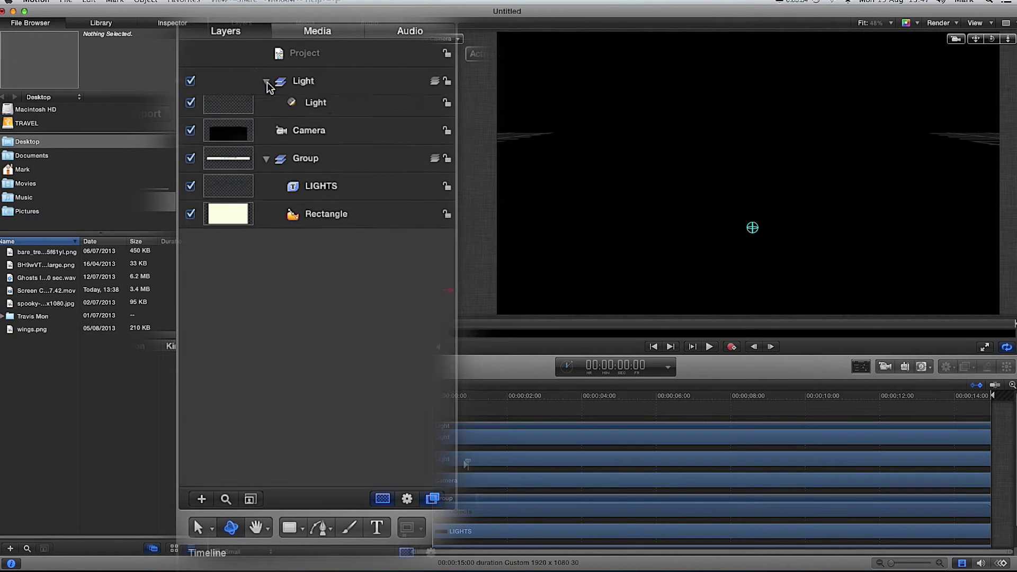
pyautogui.click(330, 109)
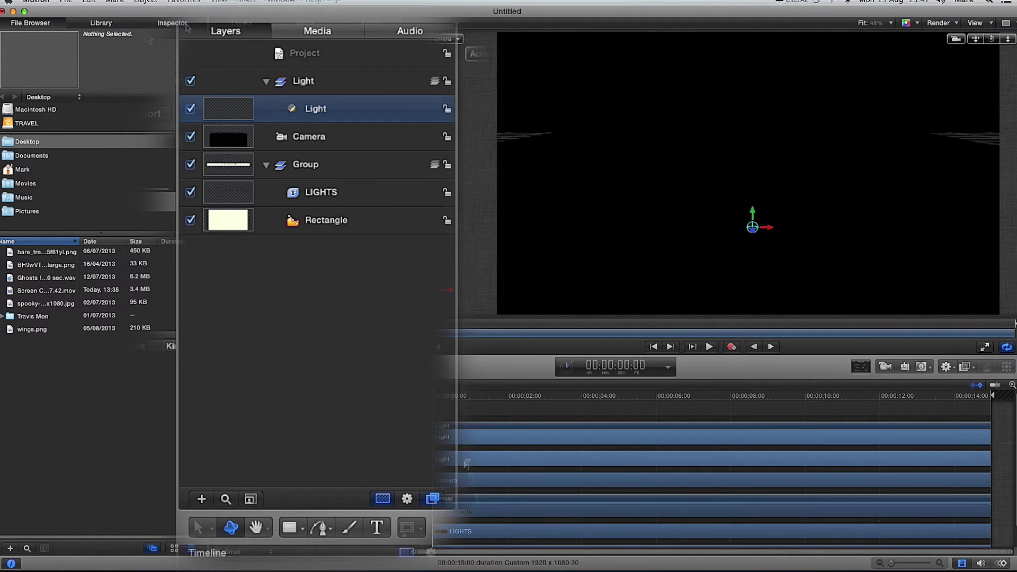
pyautogui.click(861, 367)
pyautogui.moveTo(327, 270)
pyautogui.mouseDown()
pyautogui.moveTo(299, 274)
pyautogui.moveTo(324, 279)
pyautogui.moveTo(327, 265)
pyautogui.mouseUp()
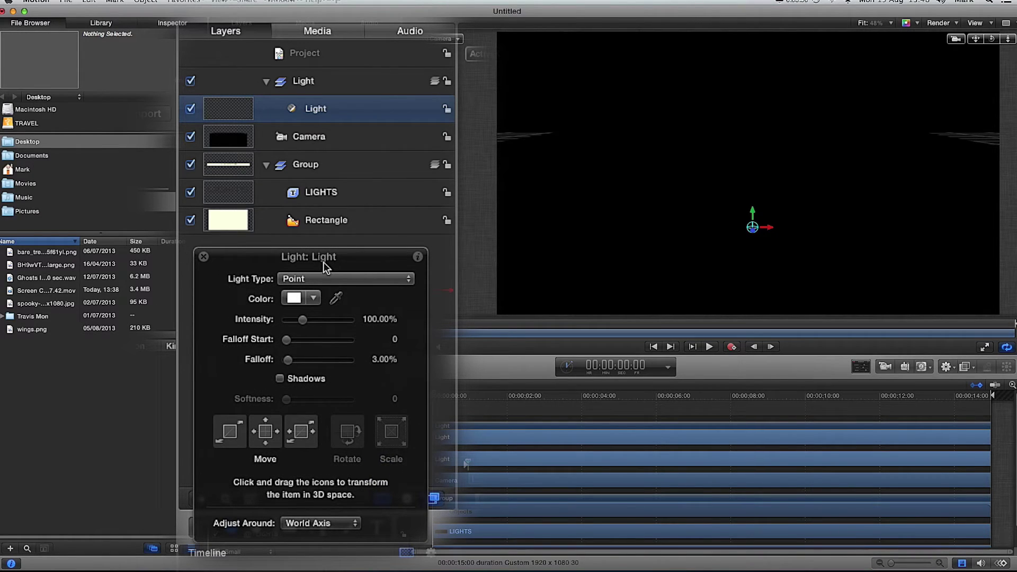
# - Change the light type to Ambient
pyautogui.click(406, 285)
pyautogui.click(408, 285)
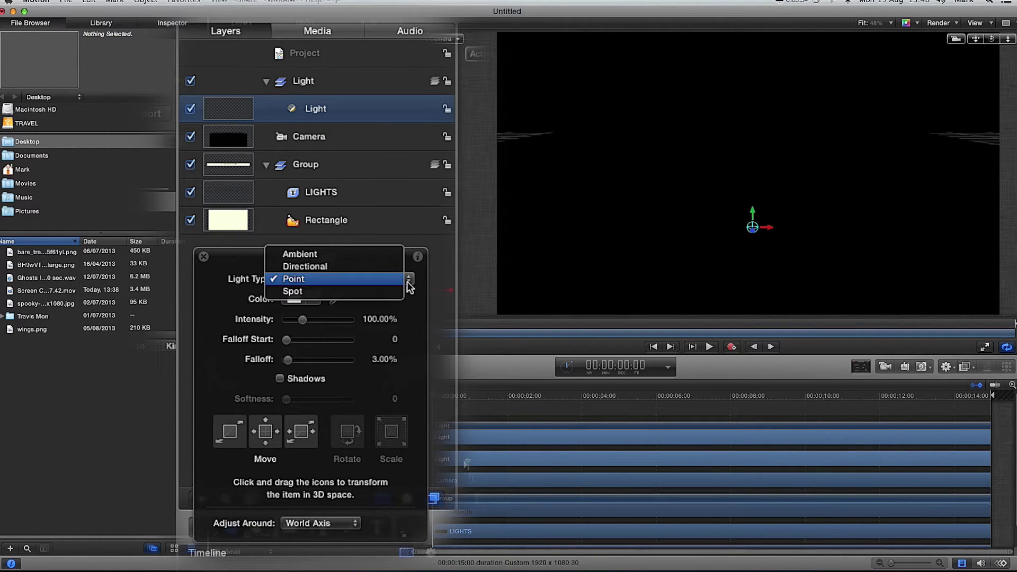
pyautogui.click(413, 287)
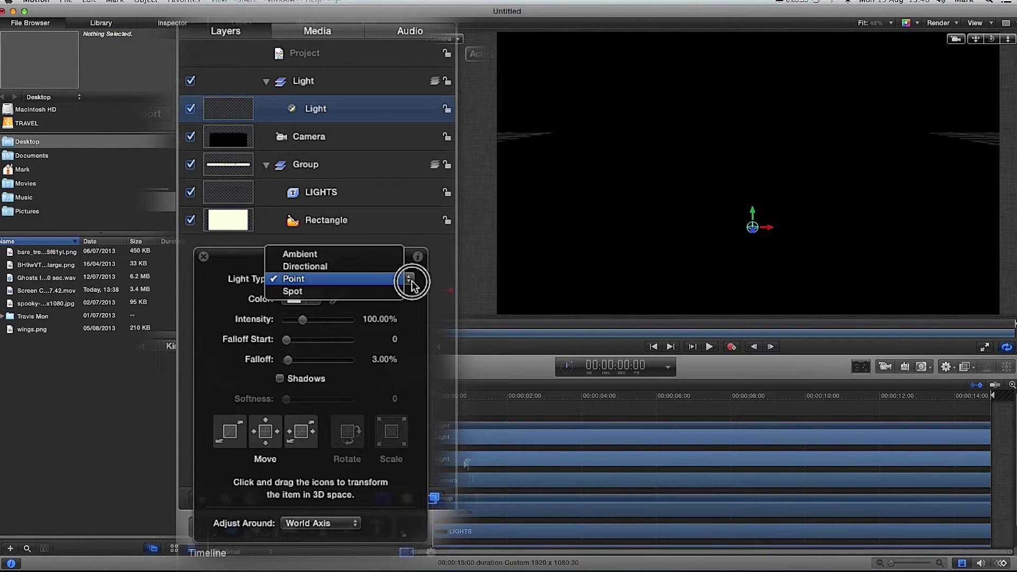
pyautogui.click(373, 254)
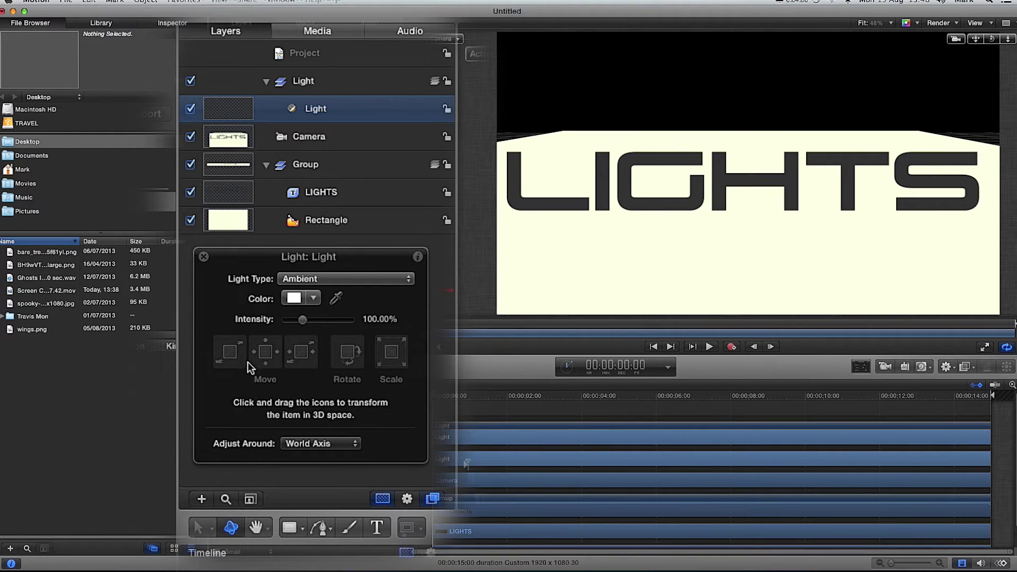
# - Try the ambient light at 149.72% intensity, toggle it off and on, and set the intensity to 86.87%
pyautogui.moveTo(303, 320)
pyautogui.mouseDown()
pyautogui.moveTo(284, 319)
pyautogui.moveTo(329, 327)
pyautogui.moveTo(310, 319)
pyautogui.mouseUp()
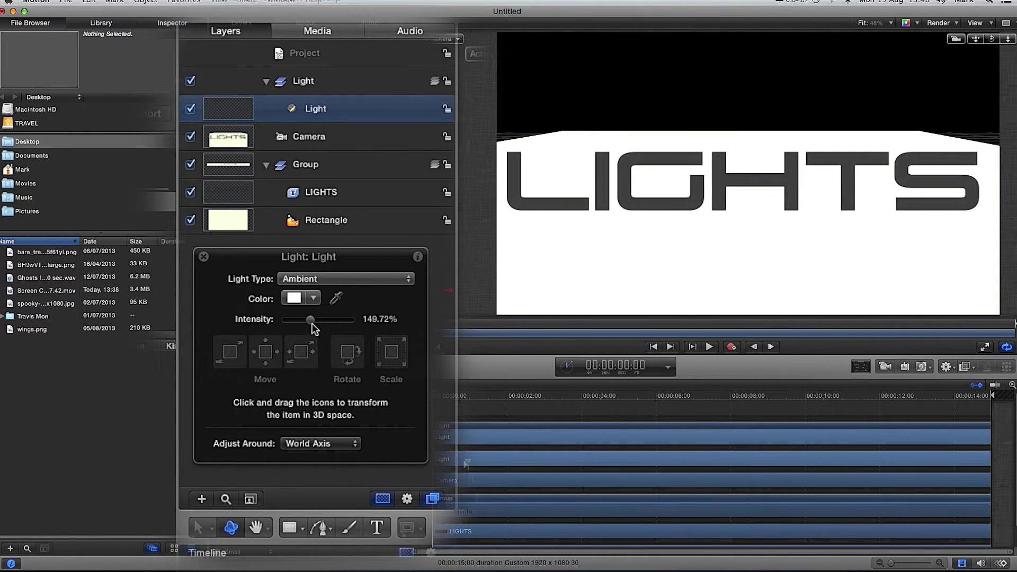
pyautogui.click(190, 109)
pyautogui.click(191, 109)
pyautogui.moveTo(310, 322); pyautogui.dragTo(300, 322)
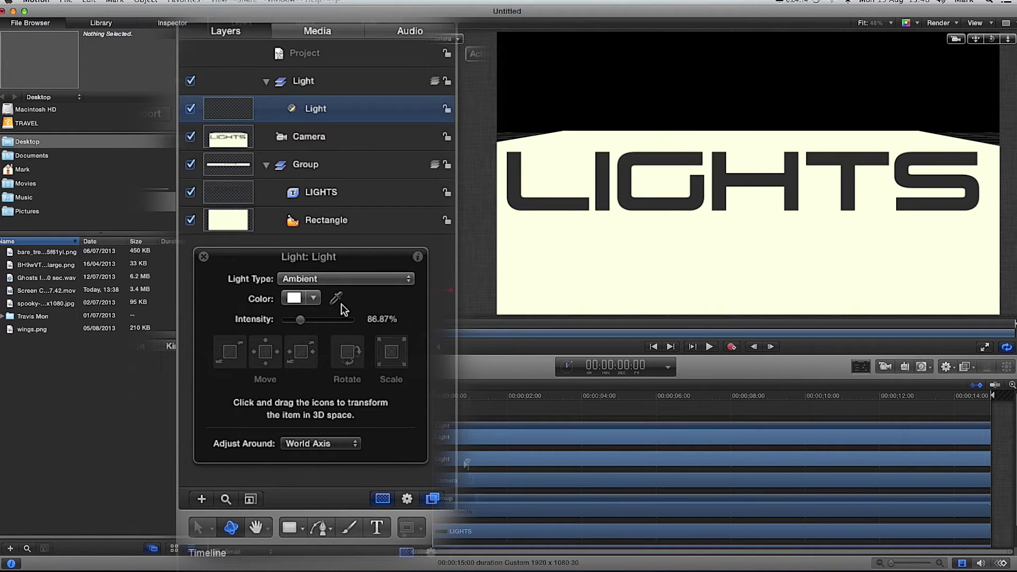
pyautogui.click(313, 299)
pyautogui.click(322, 316)
pyautogui.moveTo(322, 316); pyautogui.dragTo(349, 306)
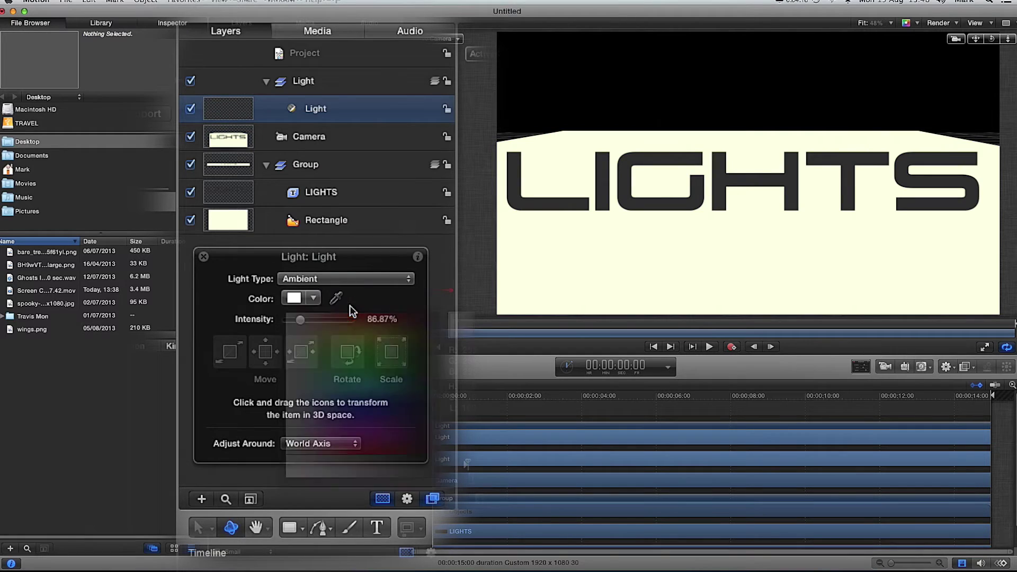
# - Change the light type to Directional and raise the light to the far edge of the floor above the LIGHTS text
pyautogui.click(398, 281)
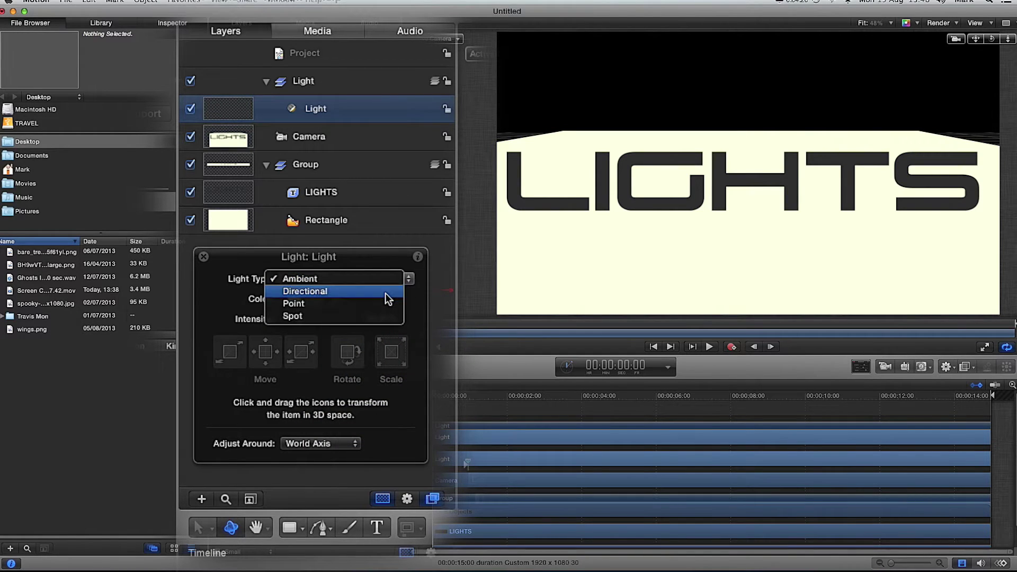
pyautogui.click(386, 293)
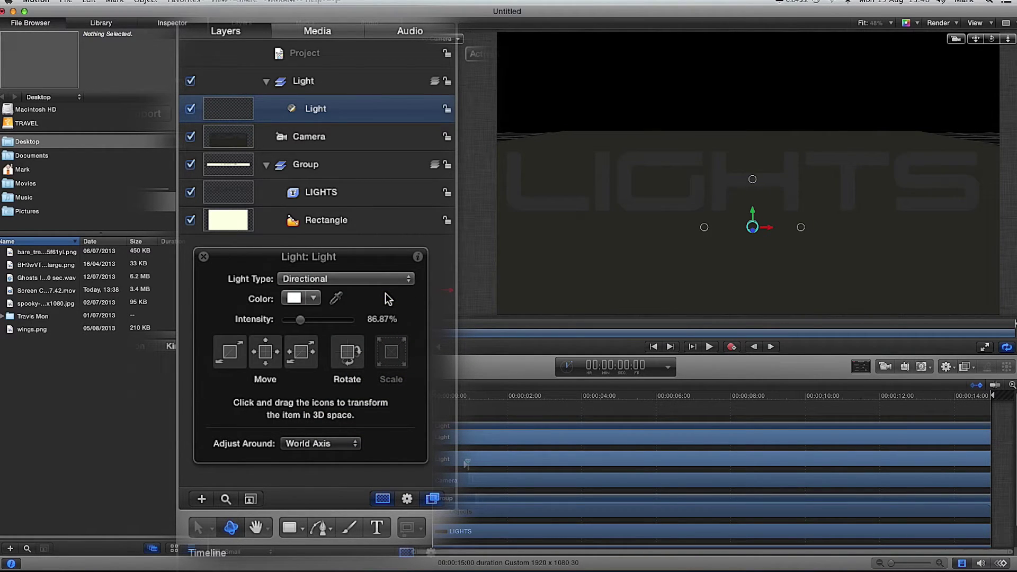
pyautogui.moveTo(752, 213); pyautogui.dragTo(751, 106)
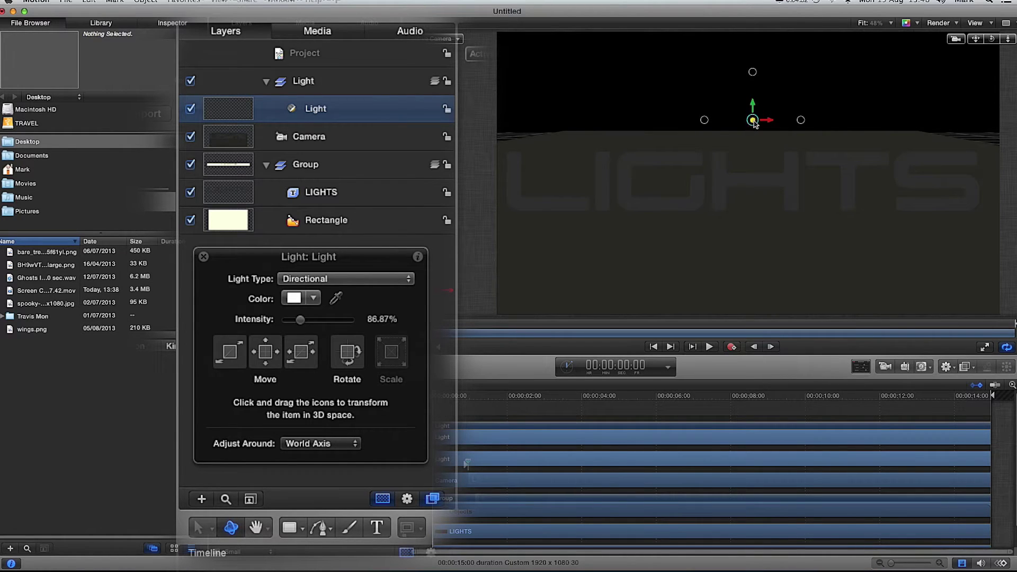
pyautogui.moveTo(754, 123); pyautogui.dragTo(757, 130)
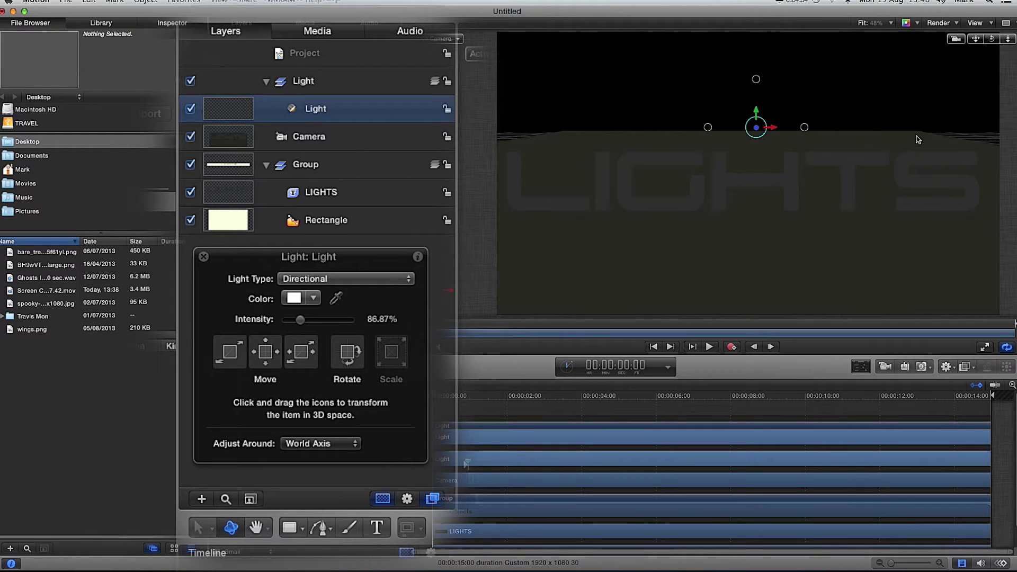
# - Reposition and tilt the directional light so it illuminates the text and floor, and set its intensity to 108.91%
pyautogui.moveTo(757, 130); pyautogui.dragTo(926, 120)
pyautogui.moveTo(765, 104); pyautogui.dragTo(766, 103)
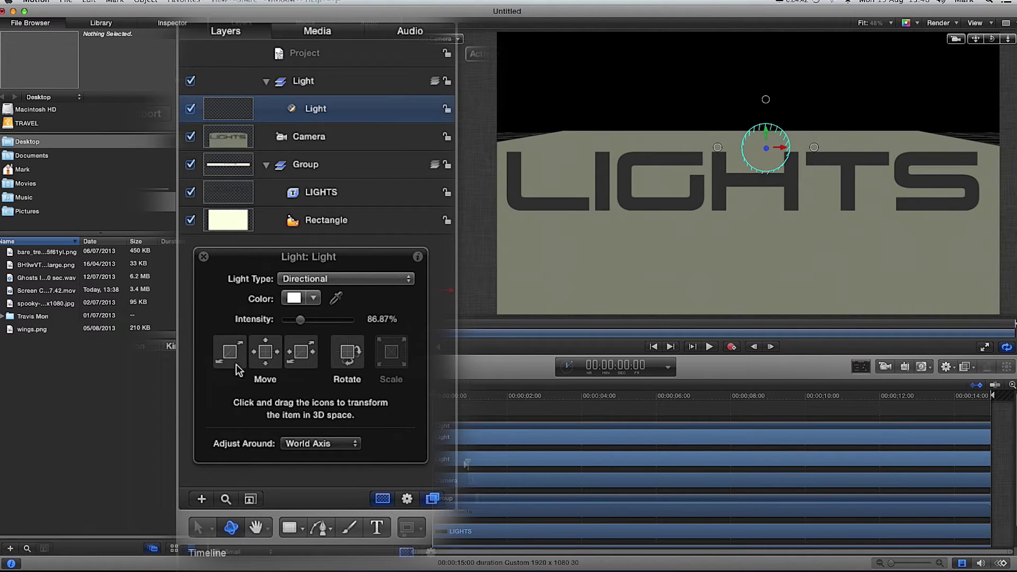
pyautogui.moveTo(299, 320); pyautogui.dragTo(289, 345)
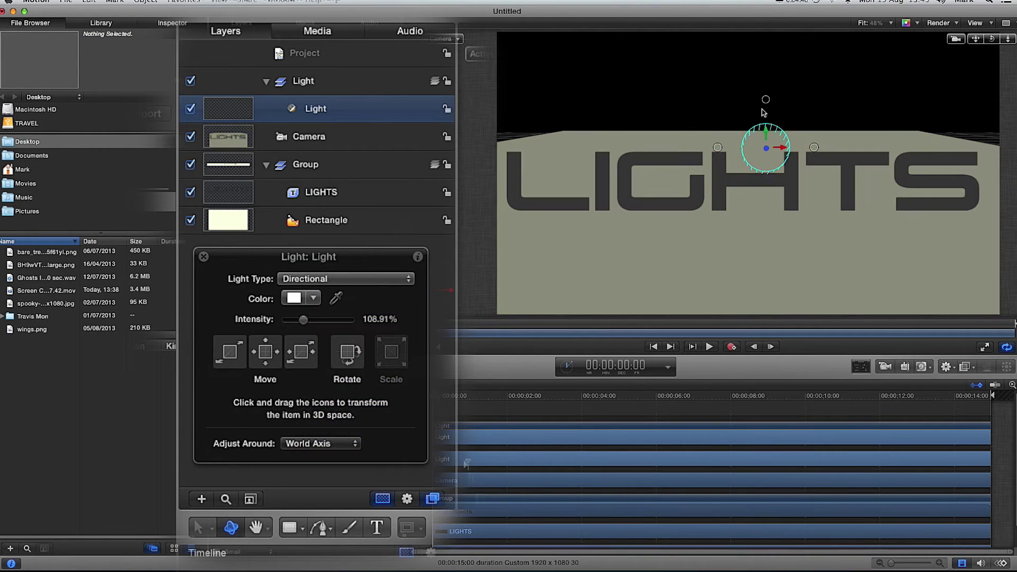
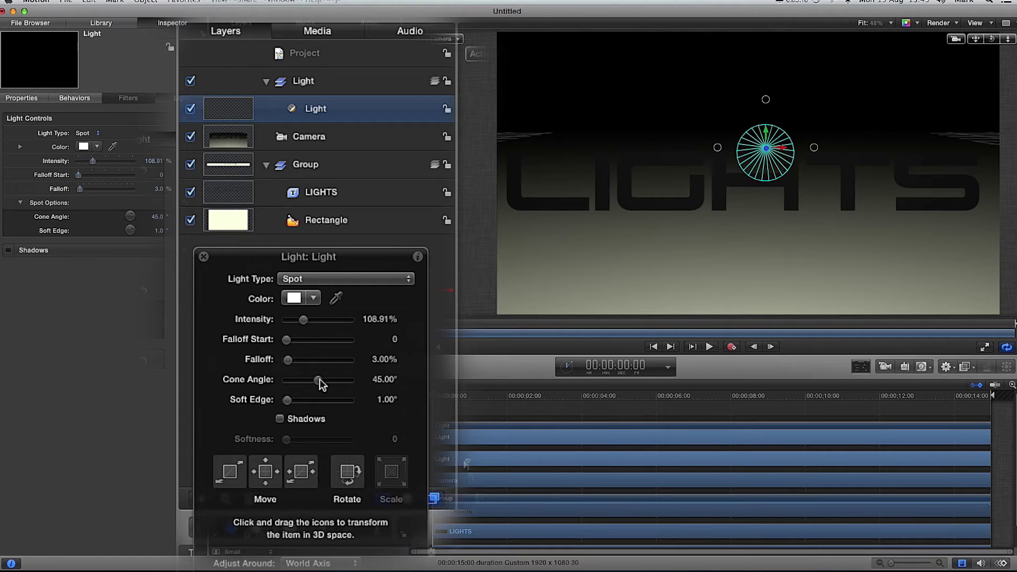
# - Narrow the spot light's cone angle to 16.94° and tilt its beam down onto the floor and text
pyautogui.moveTo(319, 379); pyautogui.dragTo(294, 379)
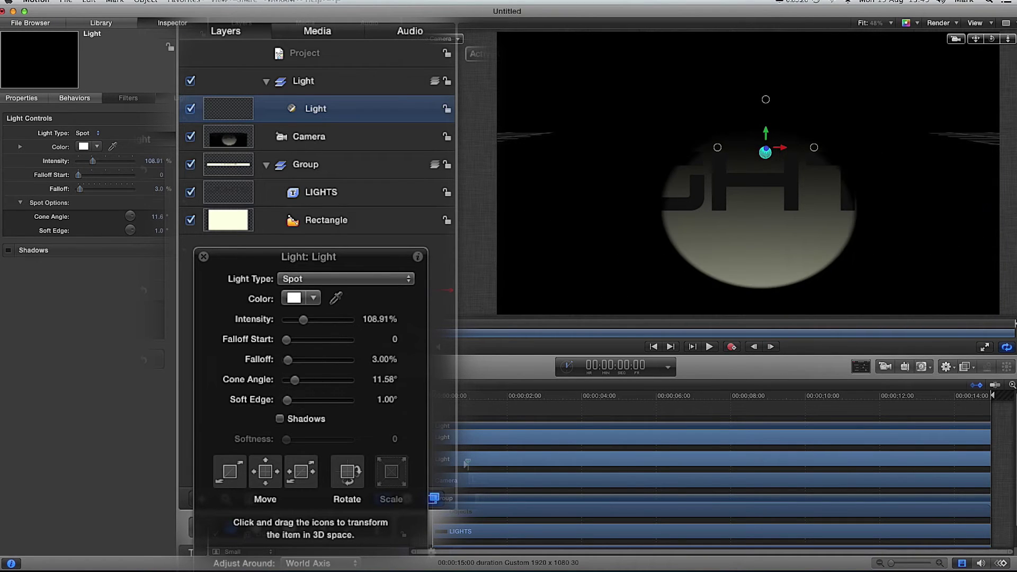
pyautogui.moveTo(767, 103); pyautogui.dragTo(767, 104)
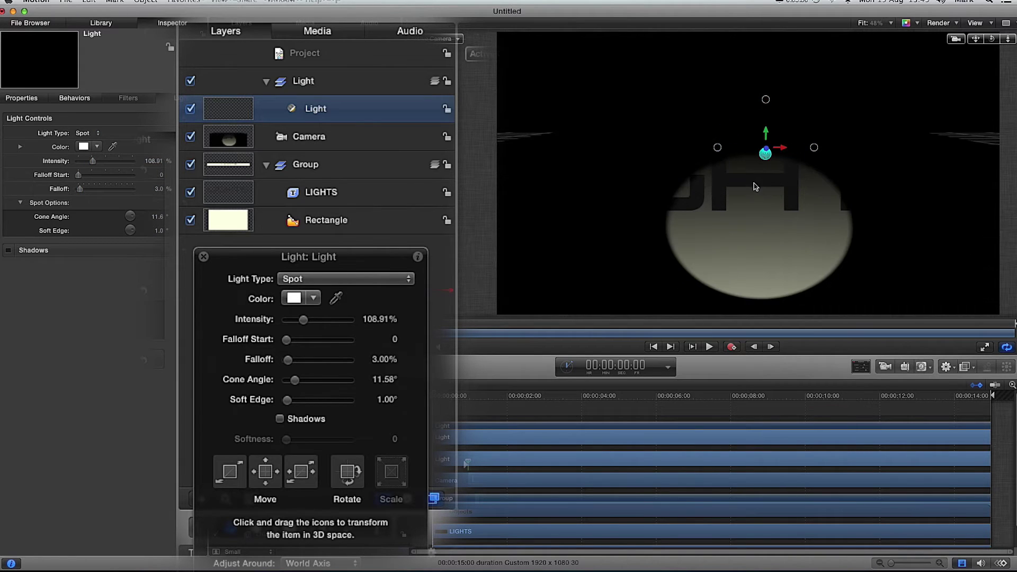
pyautogui.moveTo(297, 383); pyautogui.dragTo(298, 383)
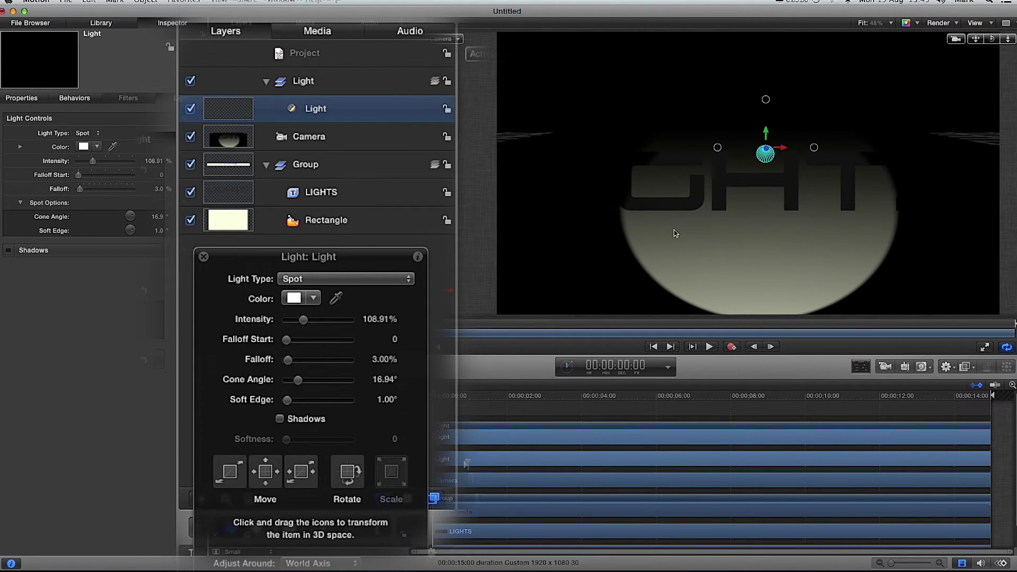
# - Soften the rim of the spot light by setting its soft edge to 8.40°
pyautogui.click(626, 217)
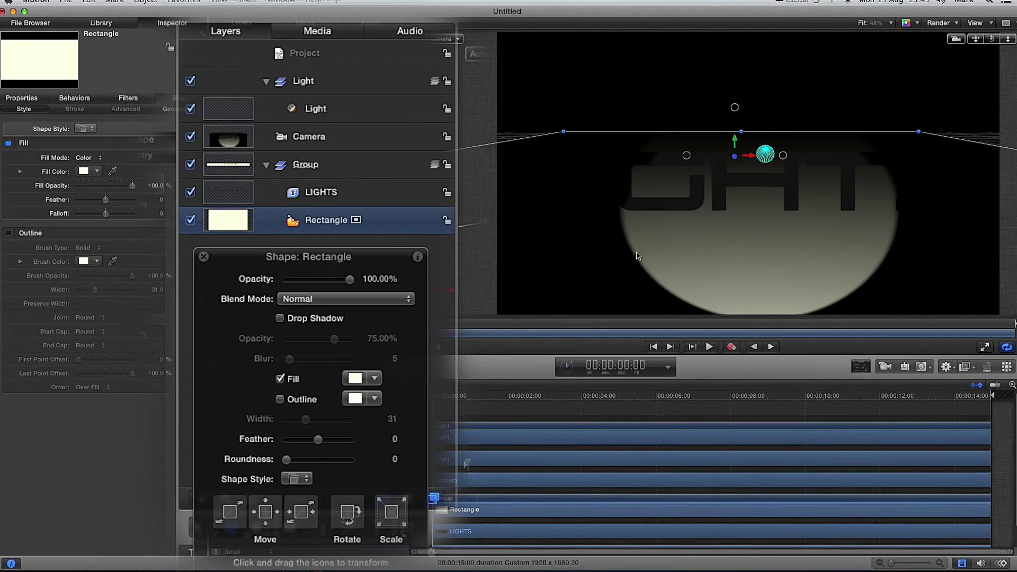
pyautogui.click(358, 114)
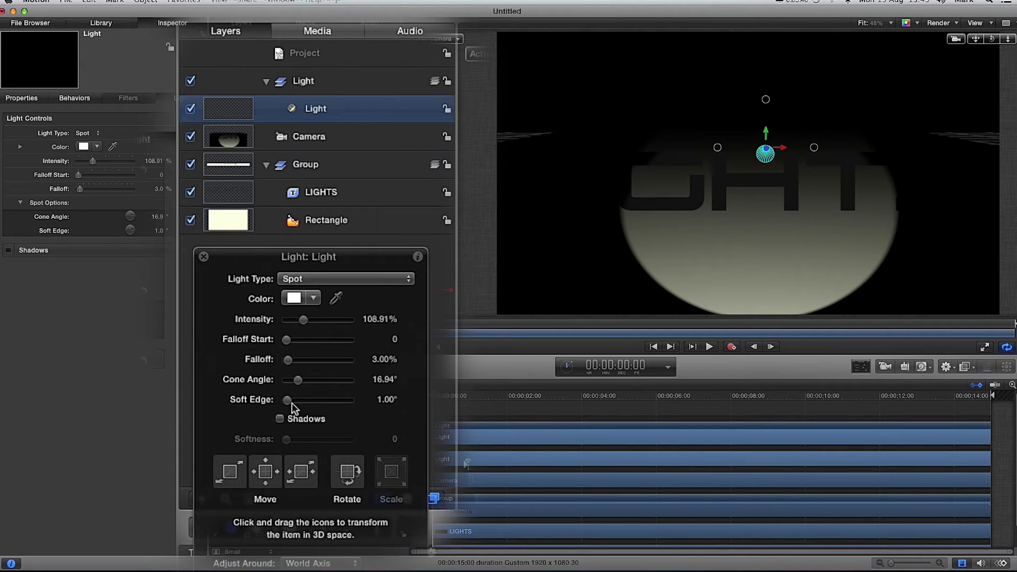
pyautogui.moveTo(290, 401)
pyautogui.mouseDown()
pyautogui.moveTo(306, 402)
pyautogui.moveTo(292, 408)
pyautogui.mouseUp()
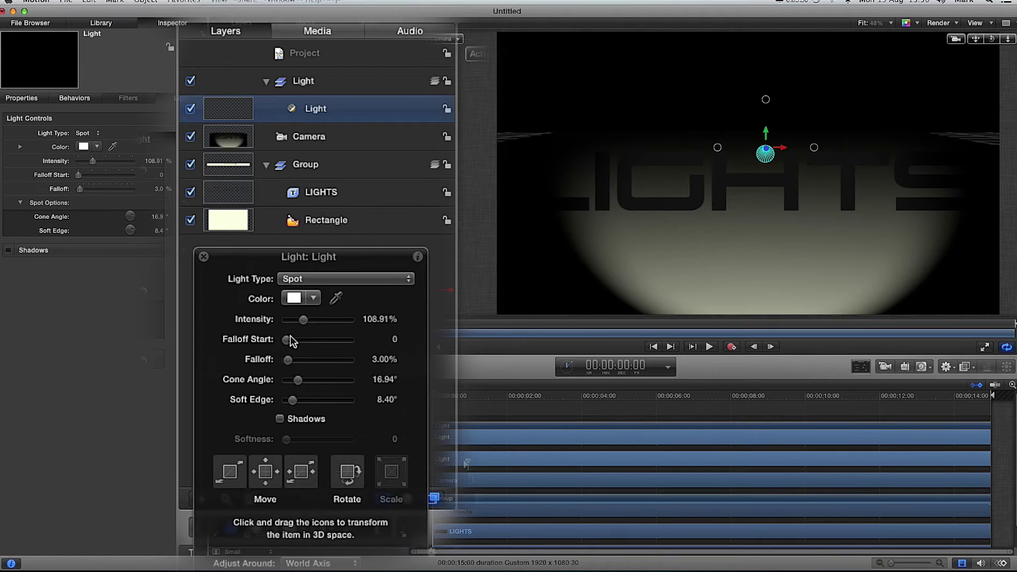
# - Set the spot light's falloff start to 346, falloff to 2.77% and intensity to 48.77%, and shift its beam across the text
pyautogui.moveTo(285, 343); pyautogui.dragTo(295, 362)
pyautogui.moveTo(304, 320); pyautogui.dragTo(371, 297)
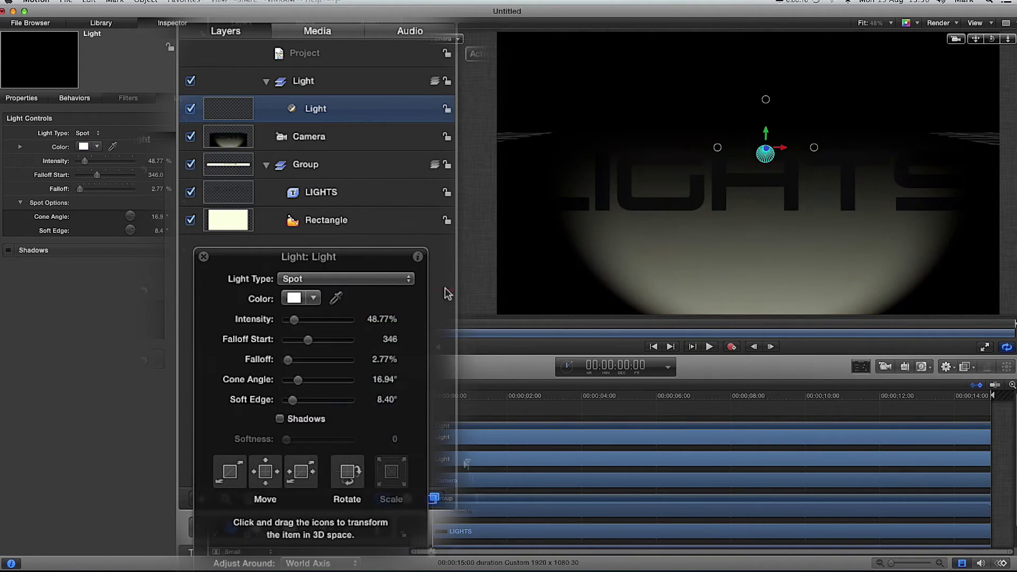
pyautogui.moveTo(768, 98); pyautogui.dragTo(767, 115)
pyautogui.moveTo(778, 151); pyautogui.dragTo(735, 260)
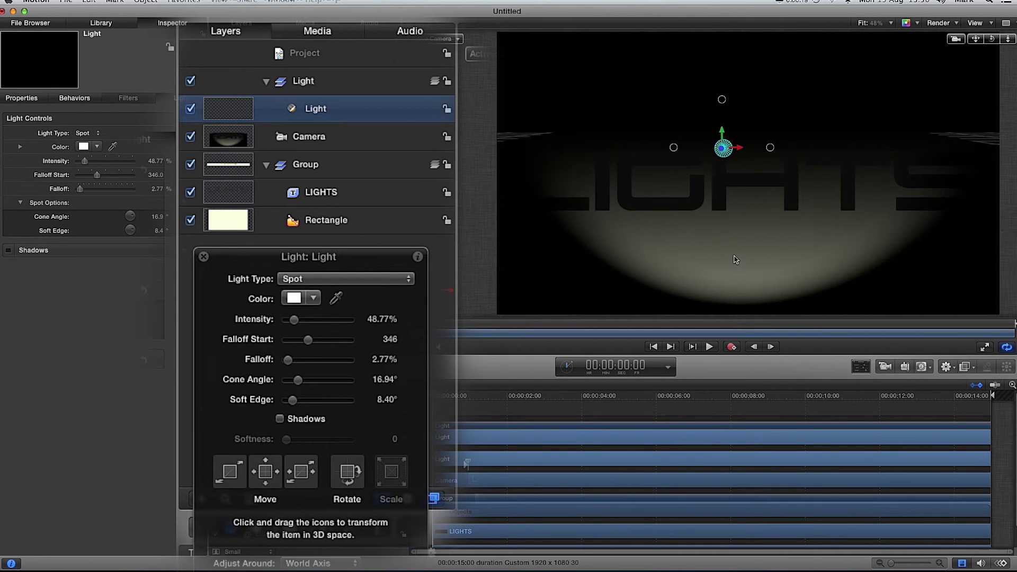
# - Change the light type to Point, raise the light high above the middle of the text and set its intensity to 62%
pyautogui.click(409, 280)
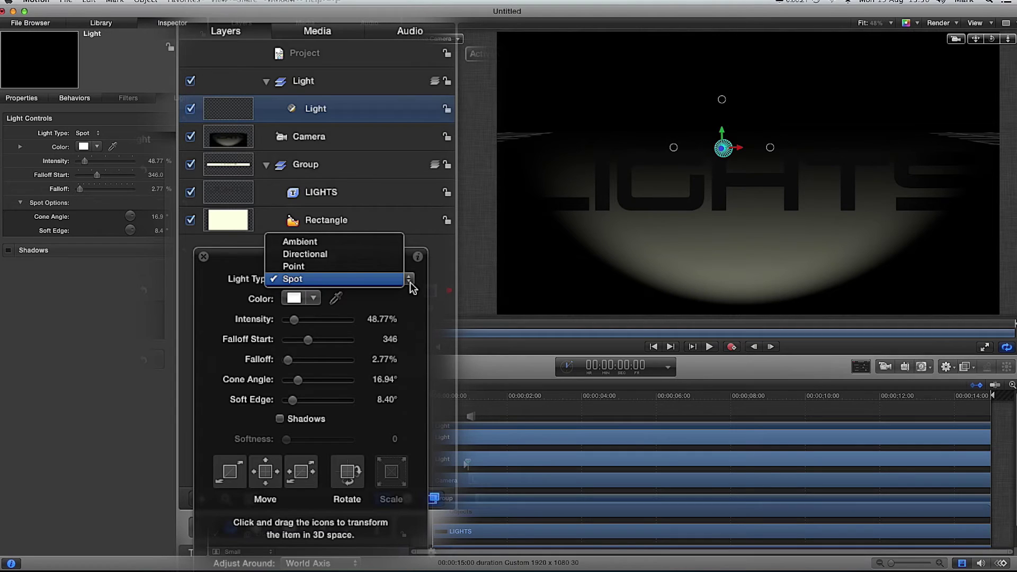
pyautogui.click(344, 268)
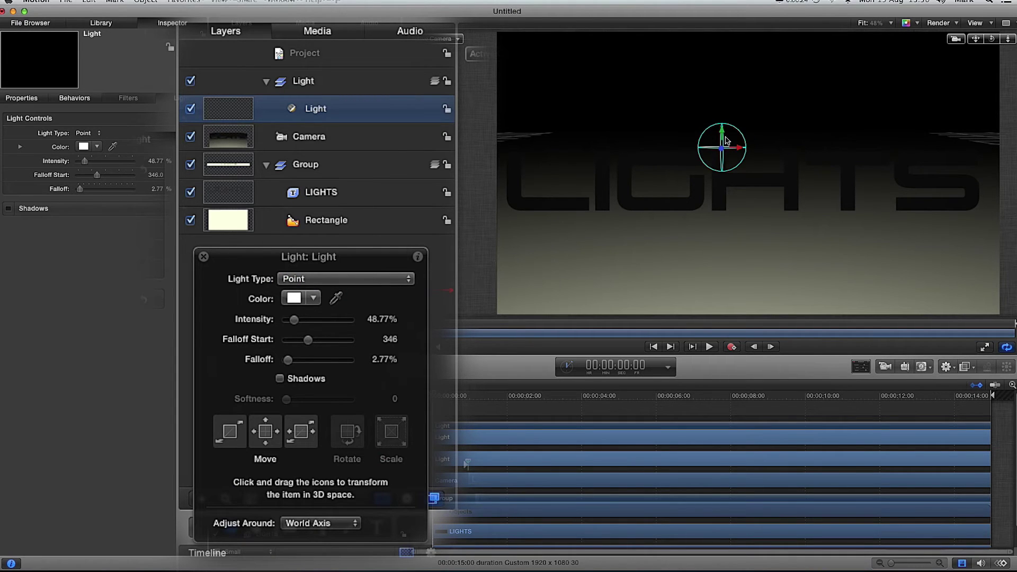
pyautogui.moveTo(721, 136); pyautogui.dragTo(761, 109)
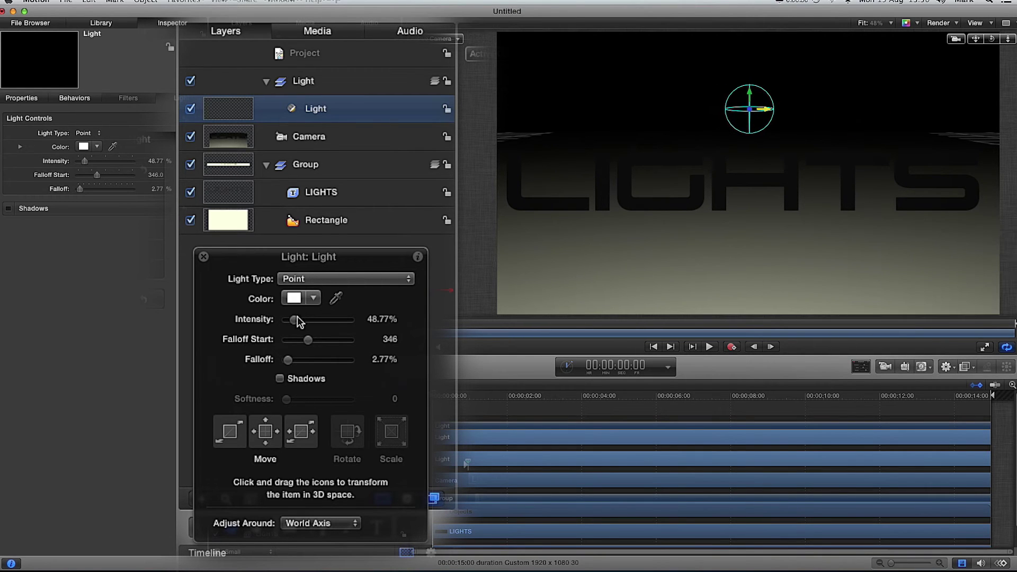
pyautogui.moveTo(297, 317)
pyautogui.mouseDown()
pyautogui.moveTo(344, 319)
pyautogui.moveTo(301, 320)
pyautogui.mouseUp()
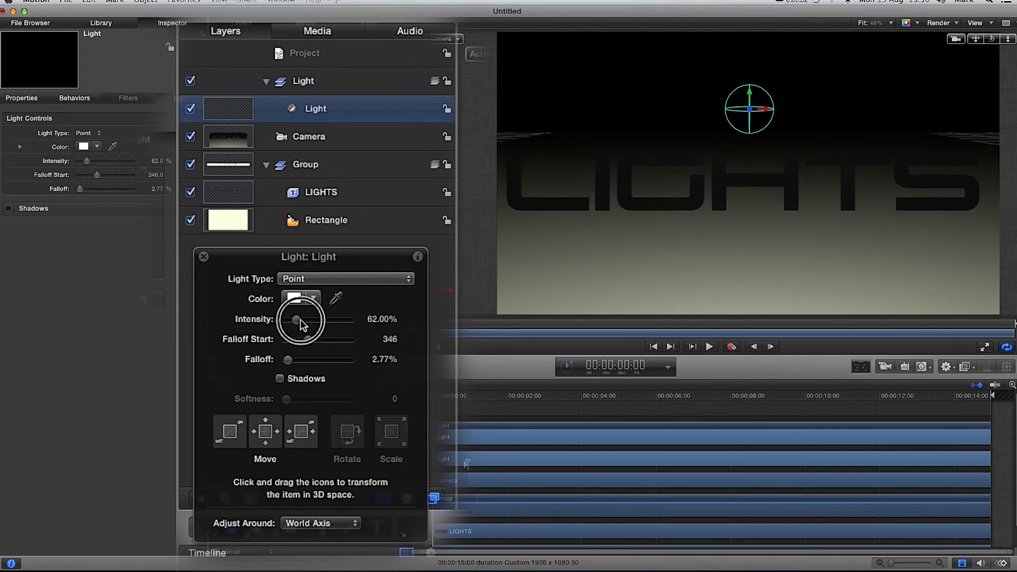
pyautogui.moveTo(752, 96); pyautogui.dragTo(755, 64)
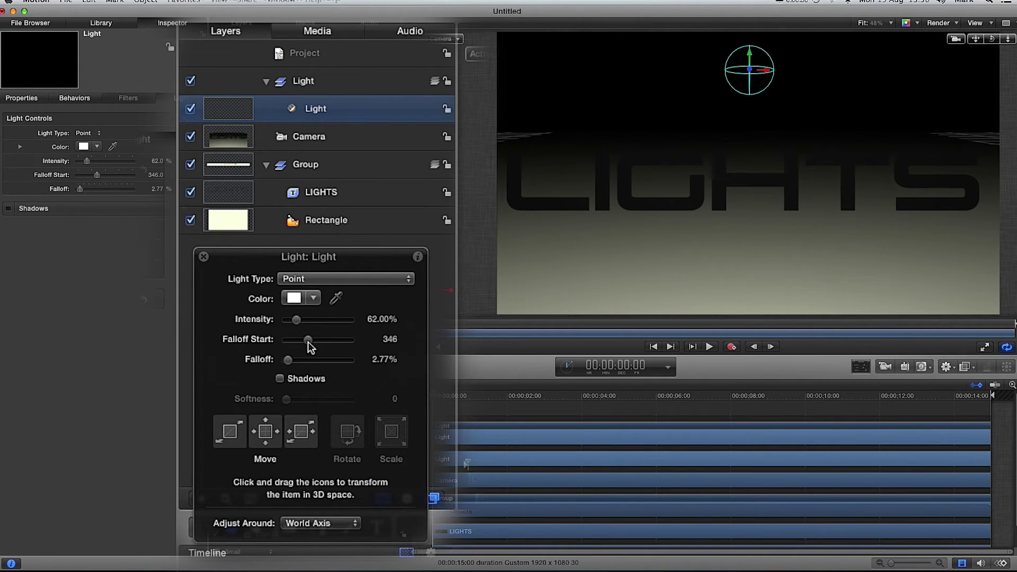
# - Set the point light's falloff start to 758, falloff to 46.79% and intensity to 100.78% to cast a pool of light on the floor
pyautogui.moveTo(329, 339); pyautogui.dragTo(338, 338)
pyautogui.moveTo(290, 365); pyautogui.dragTo(315, 360)
pyautogui.moveTo(748, 53); pyautogui.dragTo(454, 227)
pyautogui.moveTo(749, 97); pyautogui.dragTo(751, 59)
pyautogui.moveTo(302, 319)
pyautogui.mouseDown()
pyautogui.moveTo(323, 320)
pyautogui.moveTo(306, 322)
pyautogui.mouseUp()
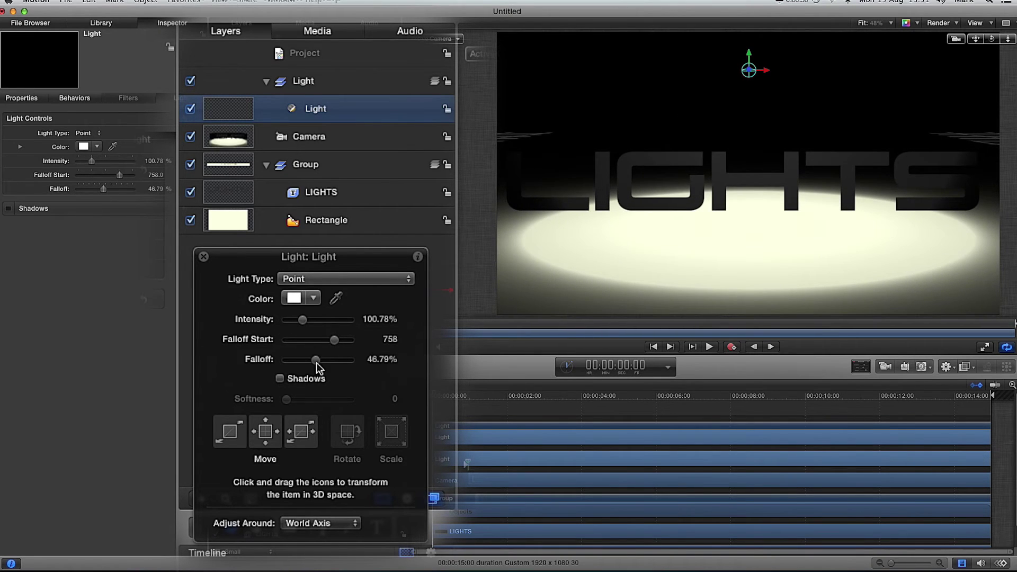
# - Turn on shadows for the point light with softness 0, and shift the light slightly towards the letter G
pyautogui.click(280, 378)
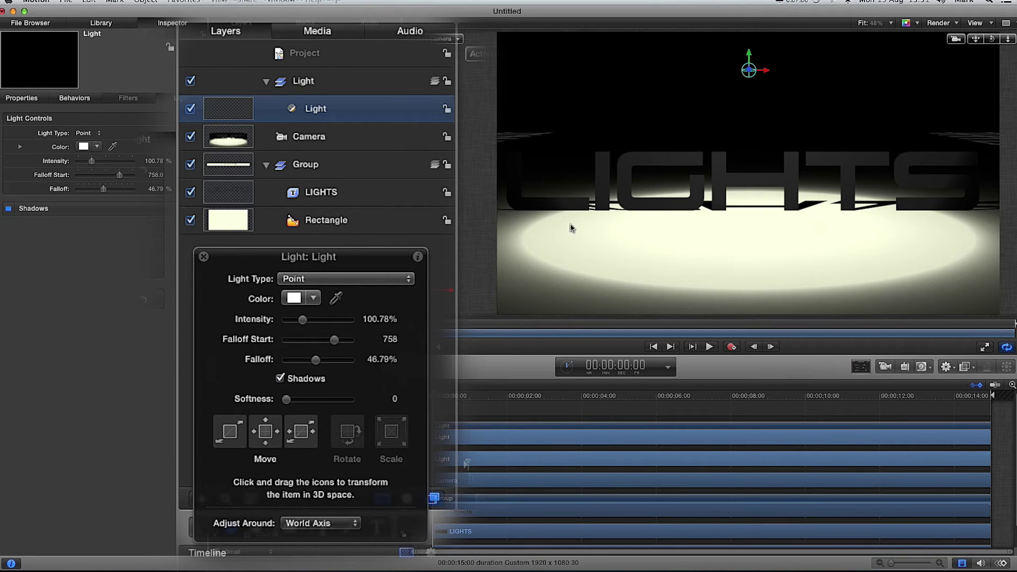
pyautogui.moveTo(286, 400)
pyautogui.mouseDown()
pyautogui.moveTo(367, 402)
pyautogui.moveTo(284, 401)
pyautogui.mouseUp()
pyautogui.moveTo(245, 437); pyautogui.dragTo(254, 381)
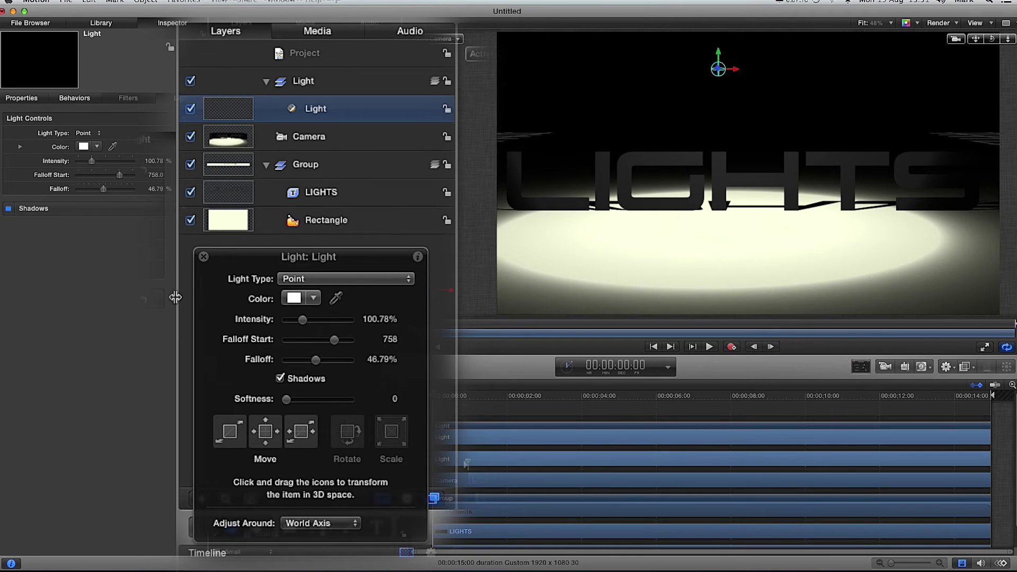
# - Reveal the light's full shadow settings and change the shadow colour to light grey
pyautogui.click(152, 209)
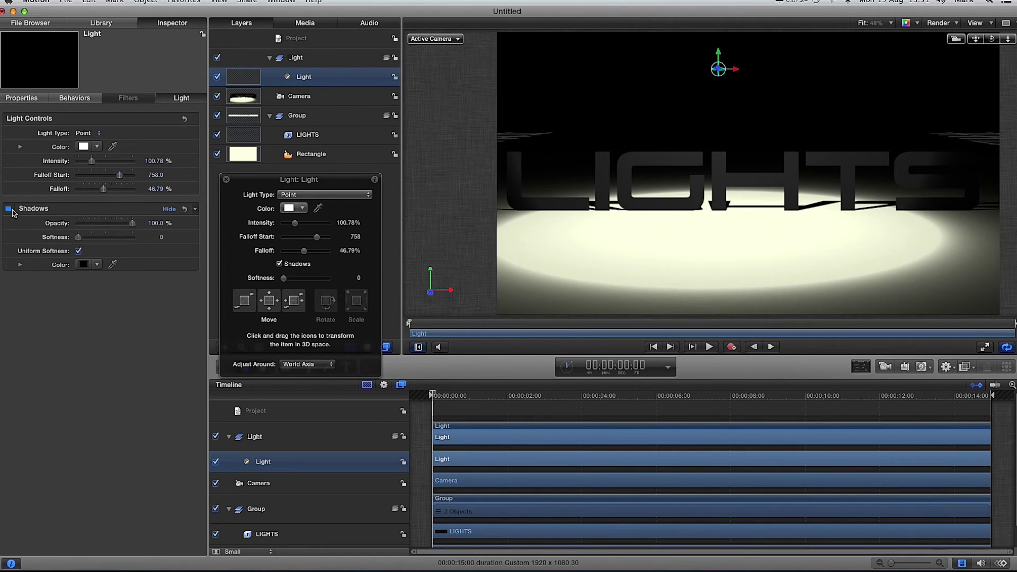
pyautogui.click(166, 210)
pyautogui.click(96, 265)
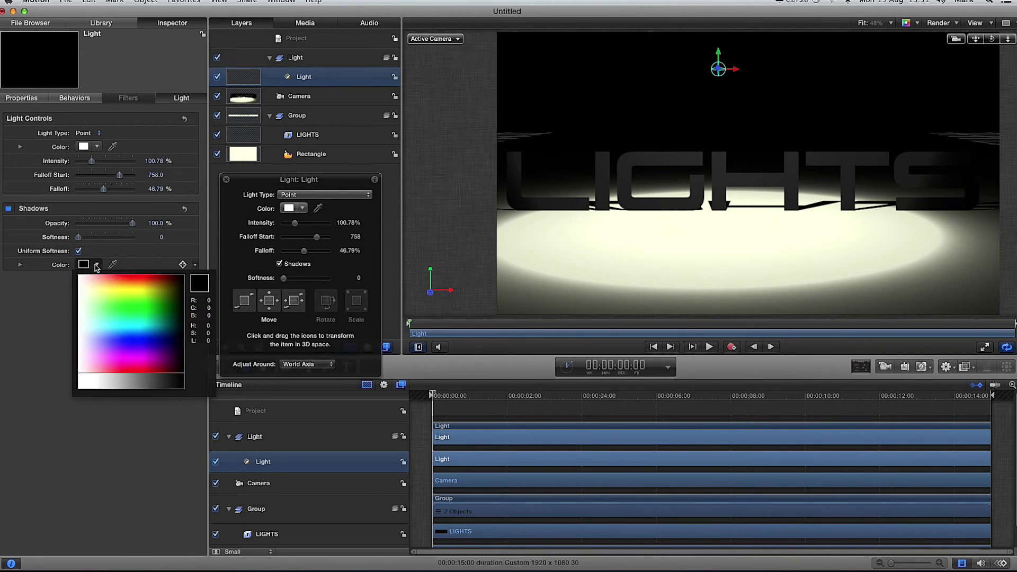
pyautogui.moveTo(157, 381); pyautogui.dragTo(121, 376)
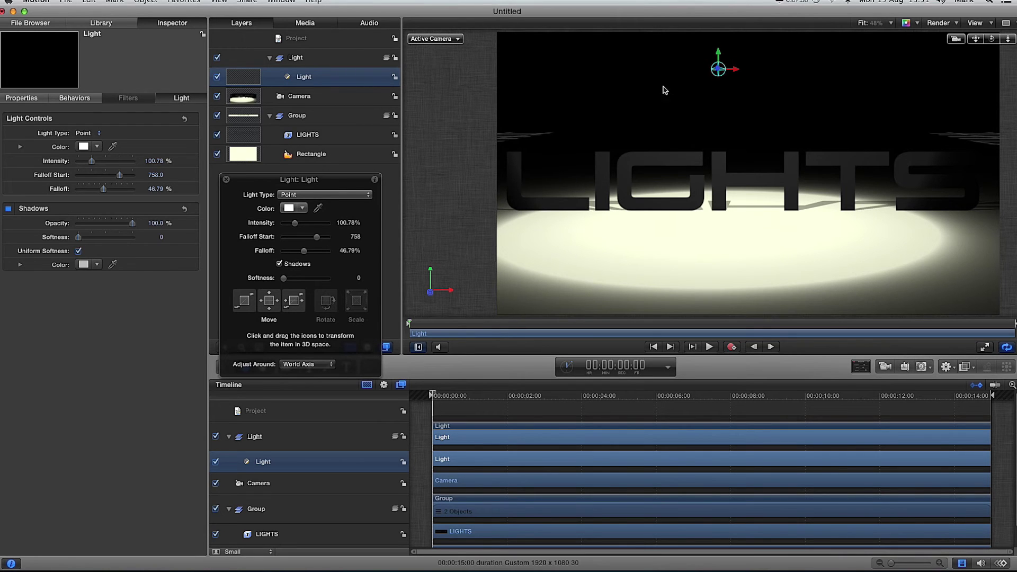
# - Record keyframes that move the point light from beyond the letter L at 00:00:00:00 to beyond the letter S at 00:00:14:29
pyautogui.moveTo(720, 55); pyautogui.dragTo(445, 135)
pyautogui.click(731, 347)
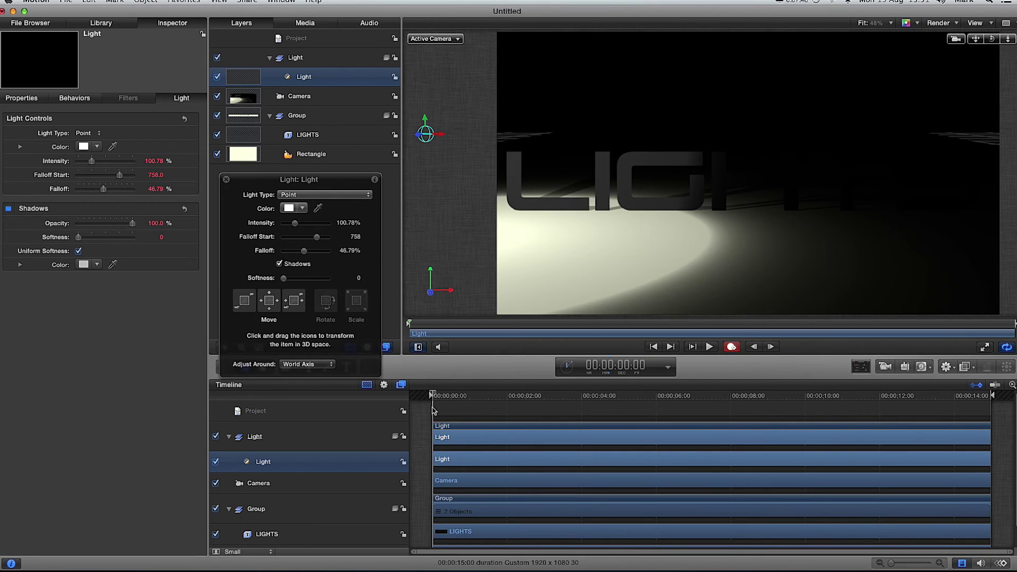
pyautogui.moveTo(433, 394); pyautogui.dragTo(991, 396)
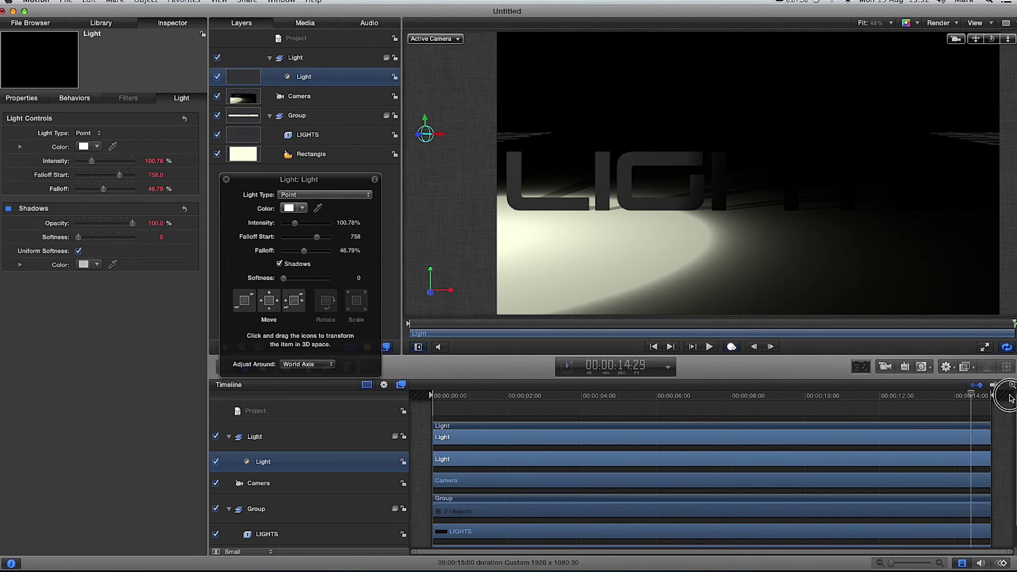
pyautogui.moveTo(441, 136); pyautogui.dragTo(1000, 137)
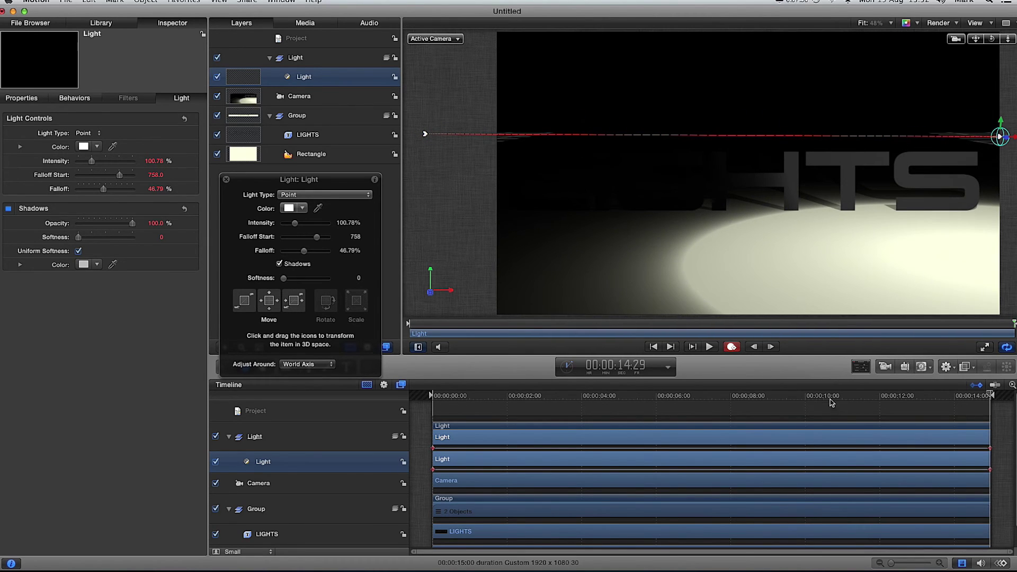
pyautogui.click(731, 347)
pyautogui.moveTo(991, 395); pyautogui.dragTo(413, 391)
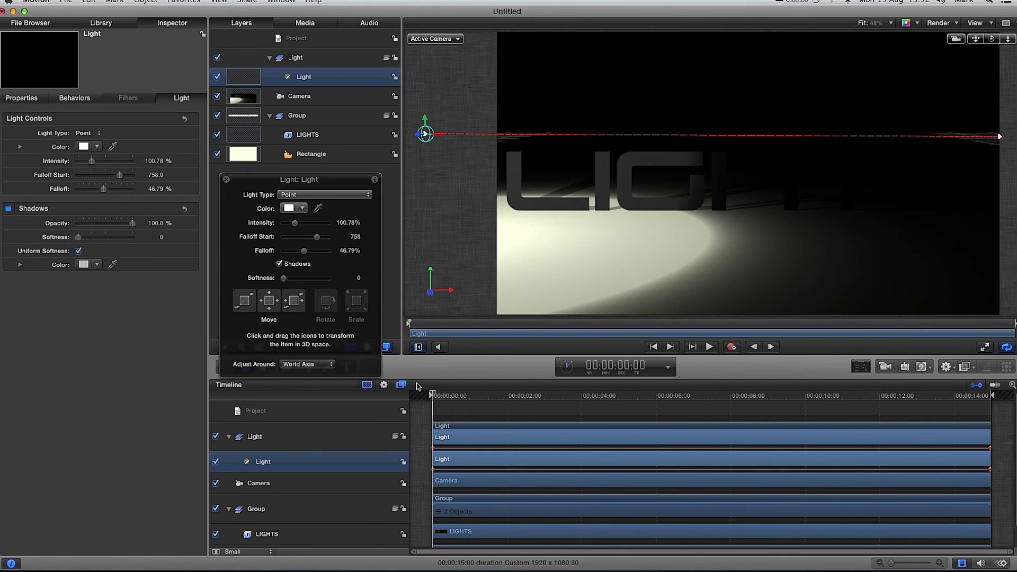
# - Record a camera keyframe at 00:00:08:25 with the camera rotated to view the LIGHTS text at an angle, the S nearest
pyautogui.click(311, 154)
pyautogui.click(299, 96)
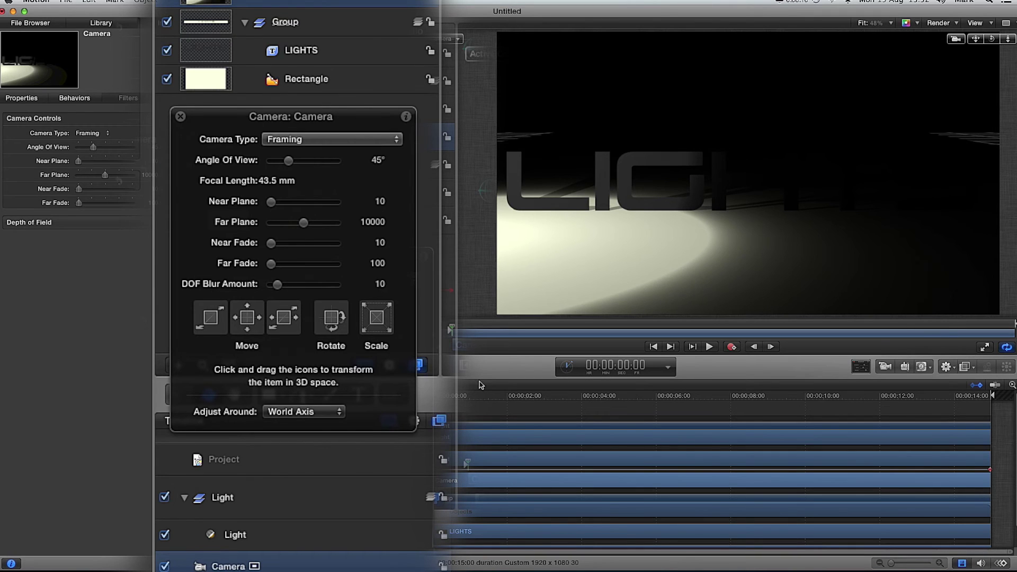
pyautogui.click(731, 347)
pyautogui.moveTo(456, 397); pyautogui.dragTo(761, 397)
pyautogui.moveTo(323, 326); pyautogui.dragTo(365, 334)
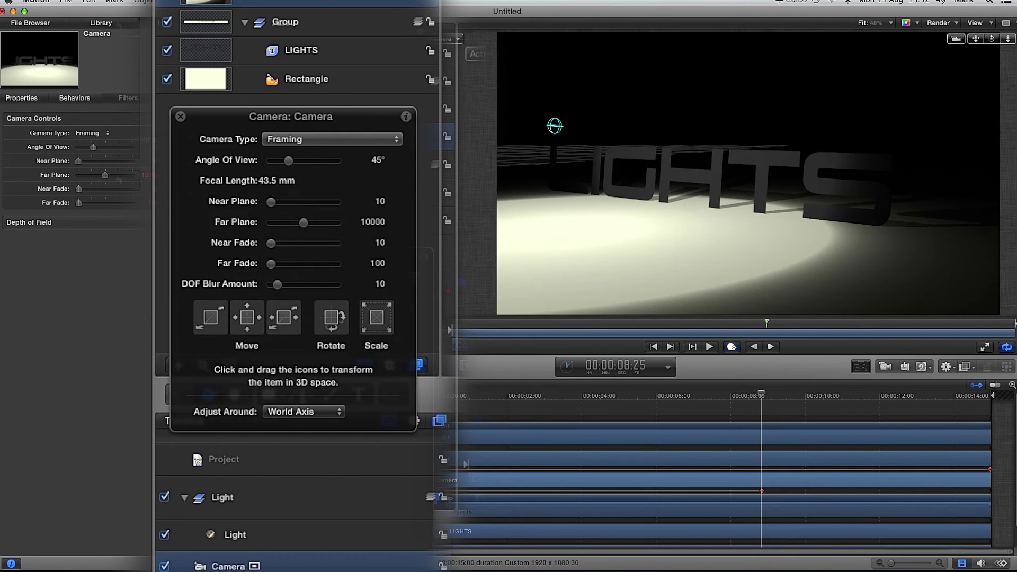
# - Record another camera keyframe at 00:00:12:17, rotating the camera to a tilted view from higher above the text
pyautogui.moveTo(760, 397); pyautogui.dragTo(900, 394)
pyautogui.moveTo(335, 326); pyautogui.dragTo(308, 322)
pyautogui.moveTo(305, 320); pyautogui.dragTo(334, 320)
pyautogui.moveTo(412, 323); pyautogui.dragTo(441, 311)
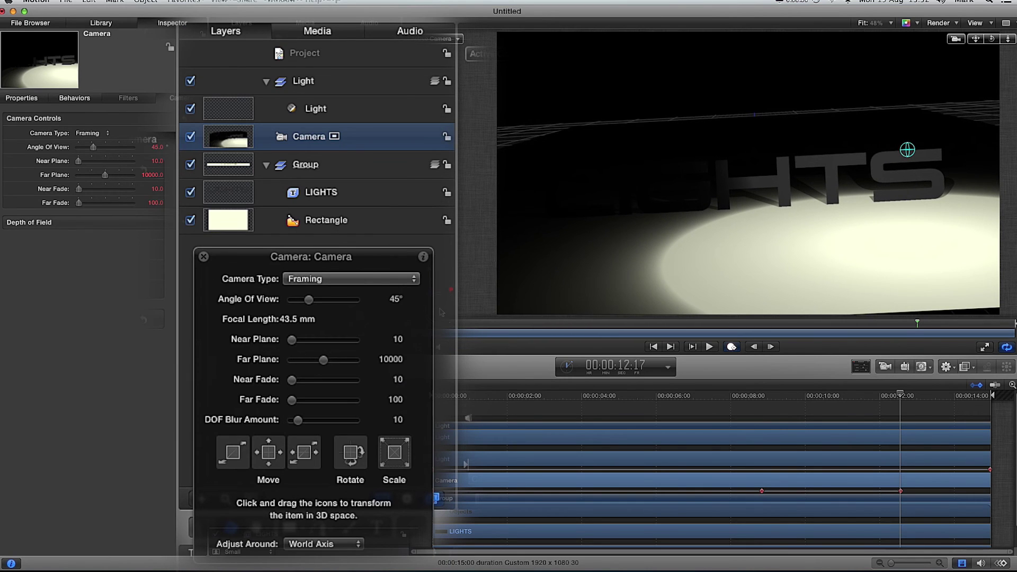
# - Record a last camera keyframe near the end of the timeline by scaling the camera, and play the animation from the start
pyautogui.moveTo(900, 396); pyautogui.dragTo(979, 396)
pyautogui.moveTo(392, 454); pyautogui.dragTo(3, 344)
pyautogui.click(651, 348)
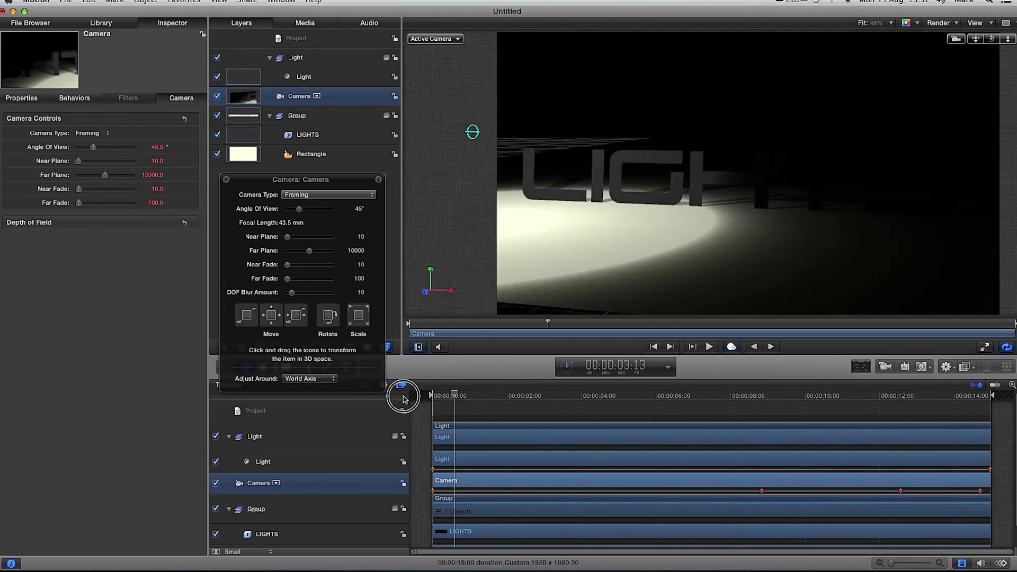
pyautogui.click(708, 347)
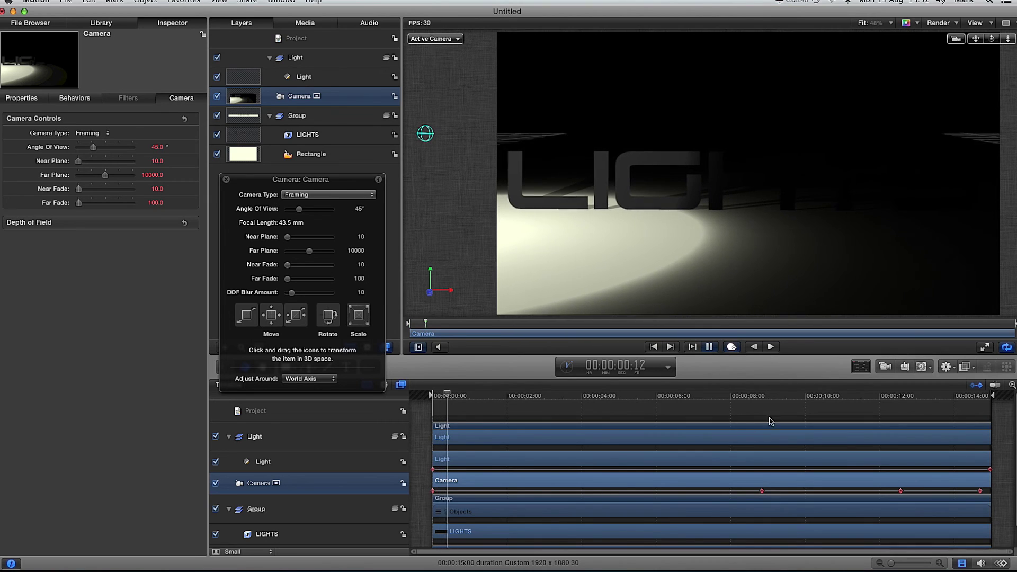